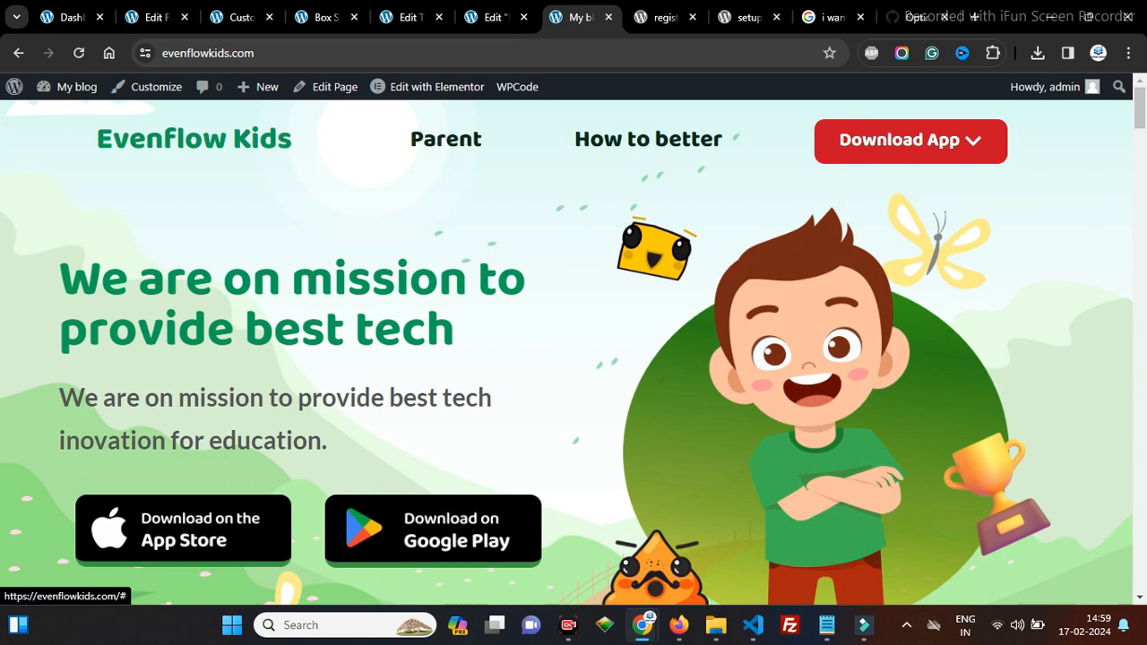
# Step: Examine the header and footer on the Evenflow Kids homepage and on the first featured post's page
pyautogui.moveTo(428, 87)
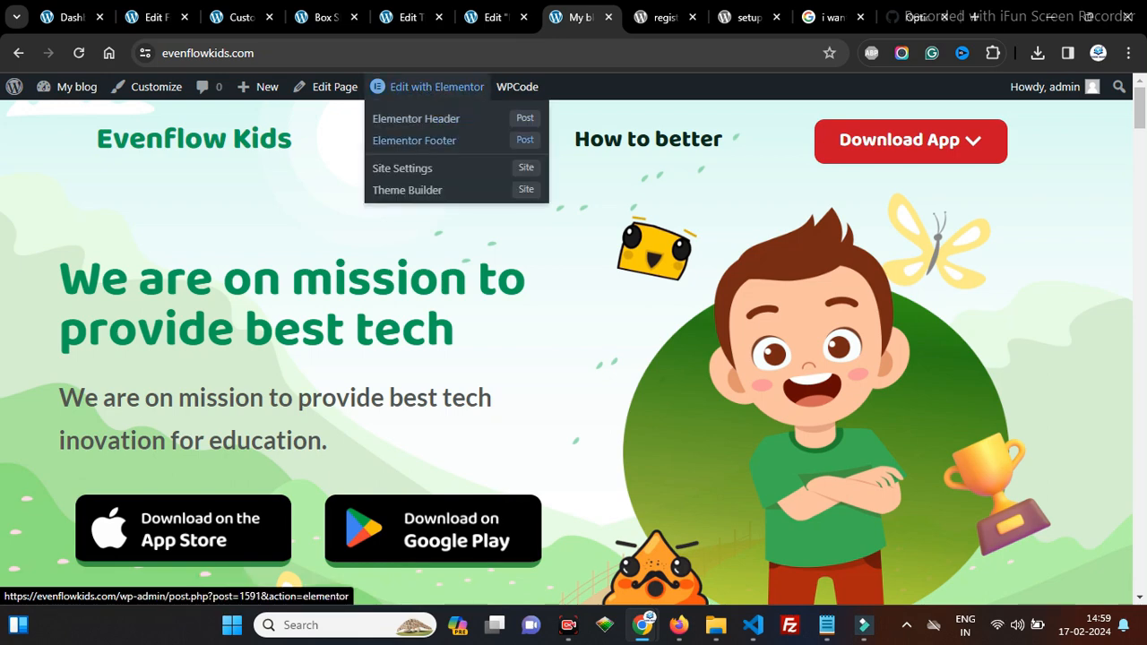
pyautogui.scroll(-8, 573, 350)
pyautogui.scroll(-15, 574, 350)
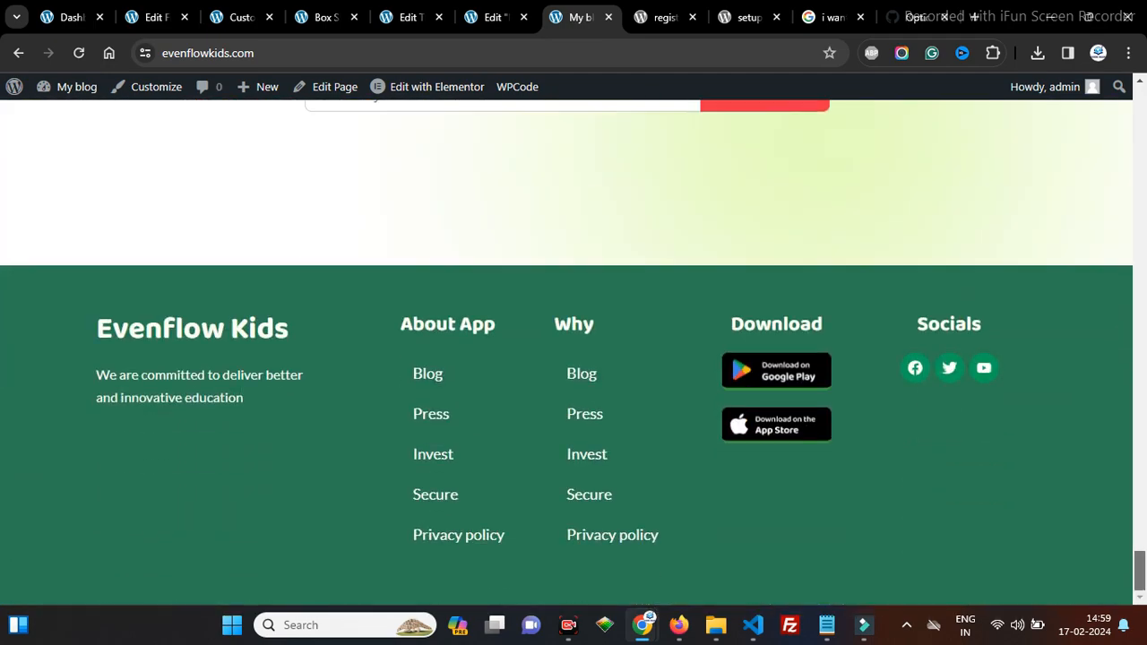
pyautogui.scroll(10, 574, 350)
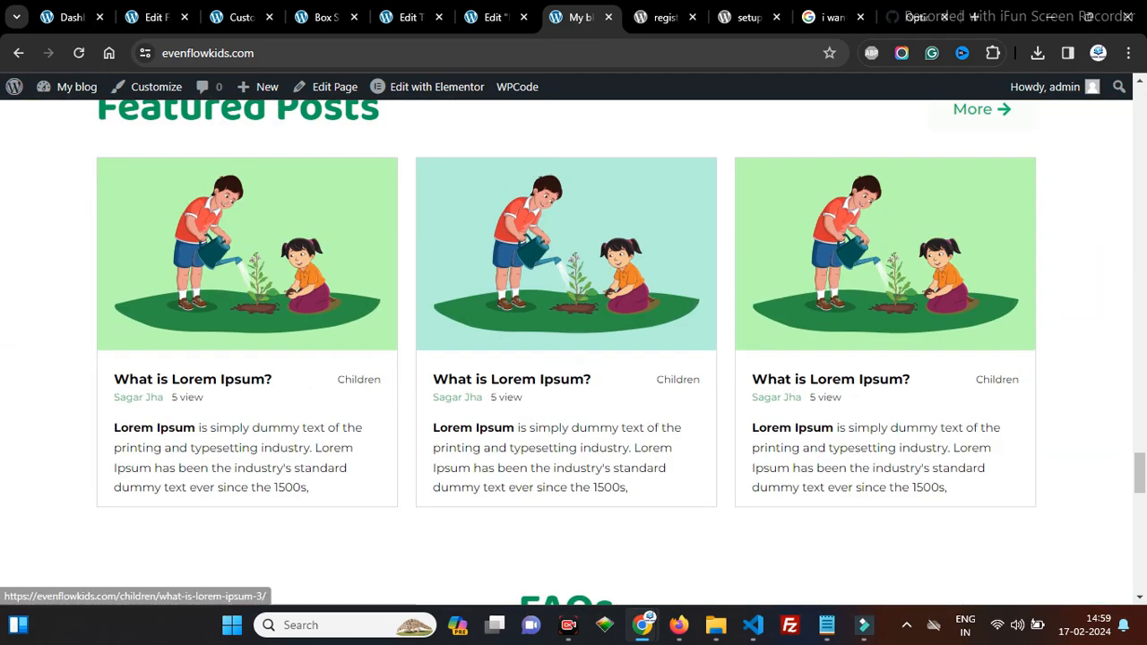
pyautogui.click(192, 379)
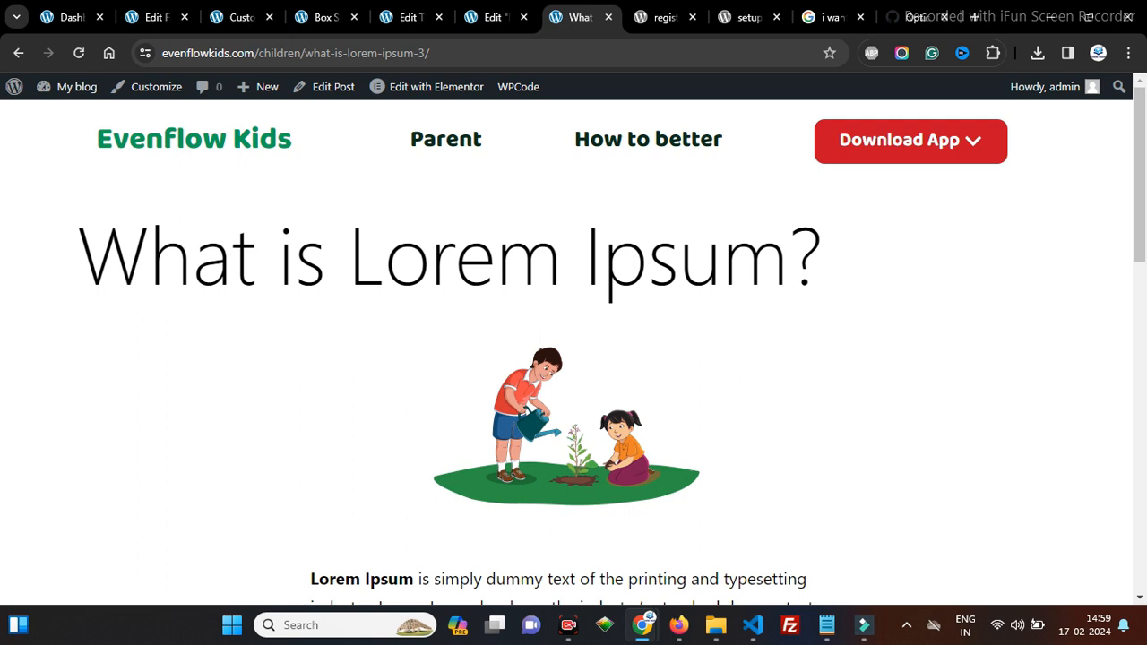
pyautogui.scroll(-4, 574, 358)
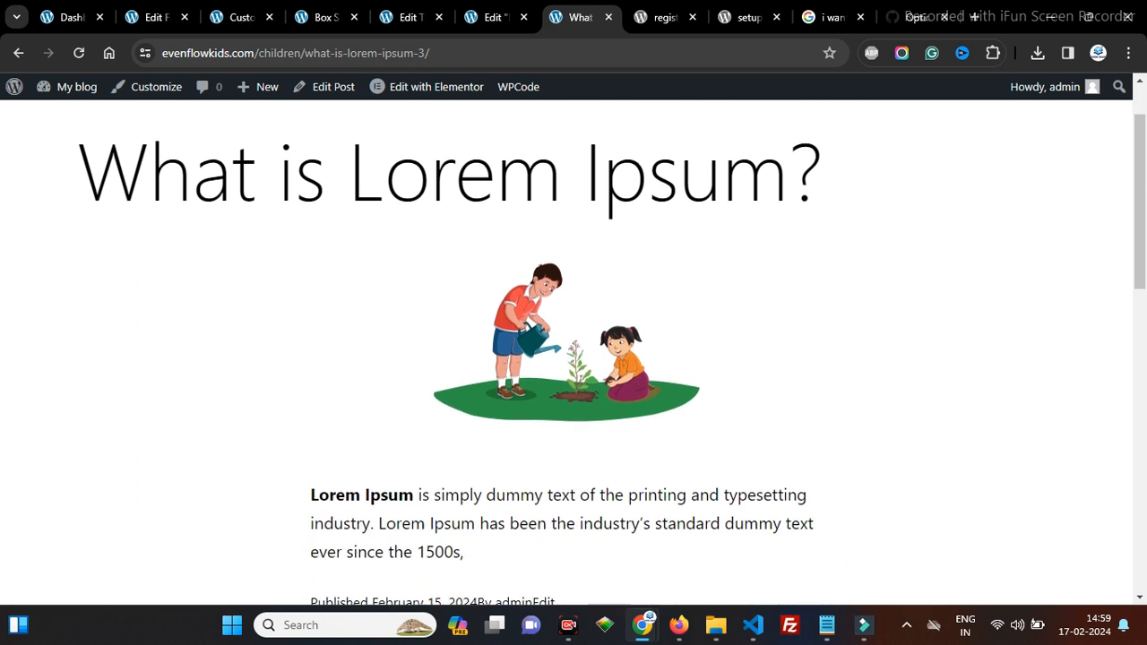
pyautogui.scroll(4, 573, 359)
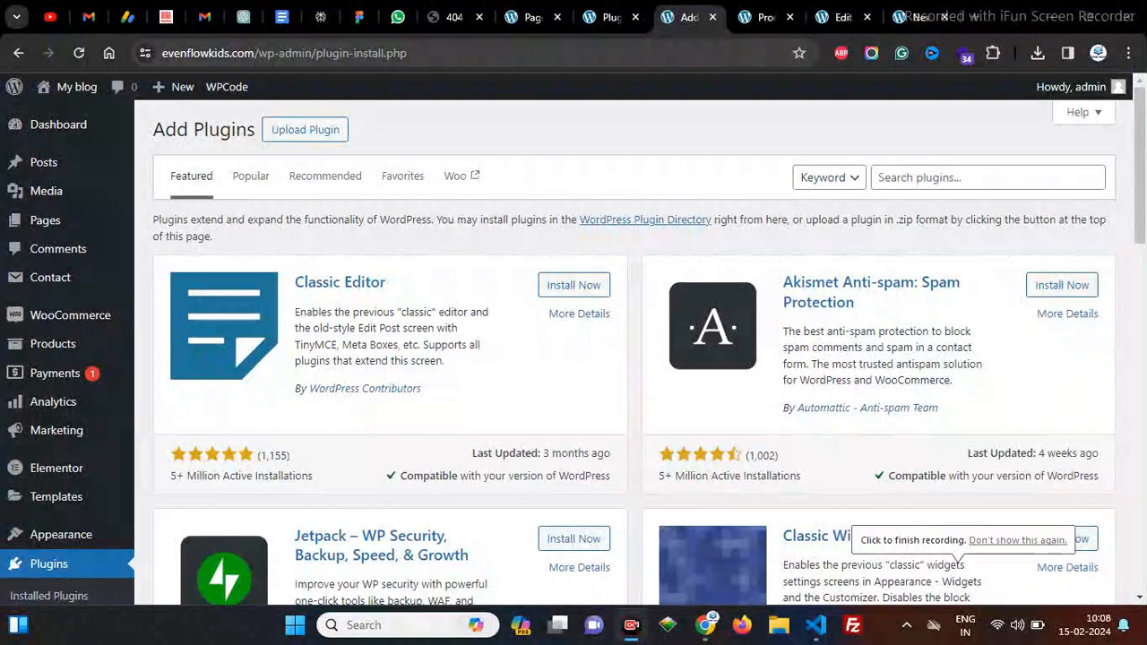
# Step: Search the plugin directory for "elementor header" and locate the Elementor Header & Footer Builder plugin
pyautogui.click(987, 177)
pyautogui.write('ele')
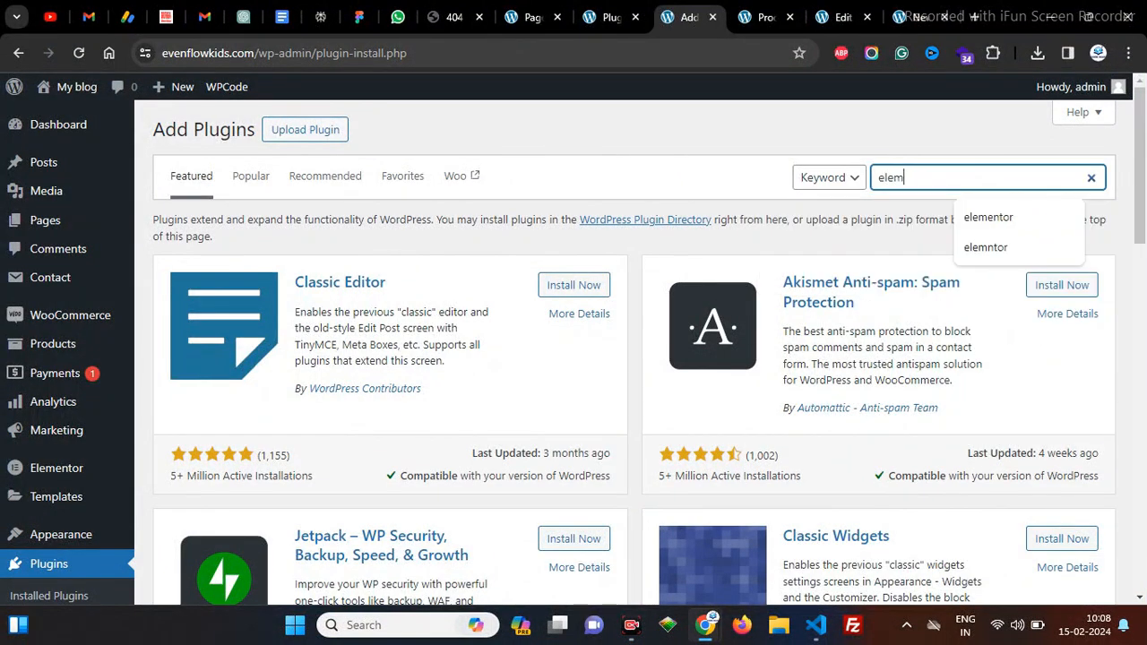
pyautogui.write('m')
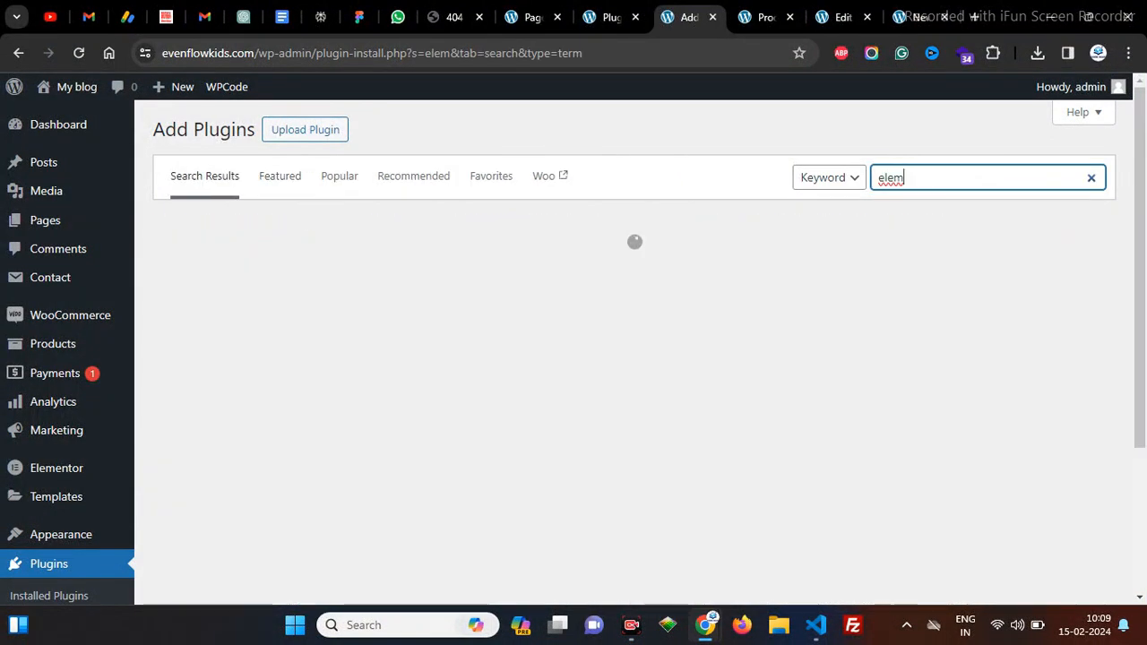
pyautogui.write('entor header')
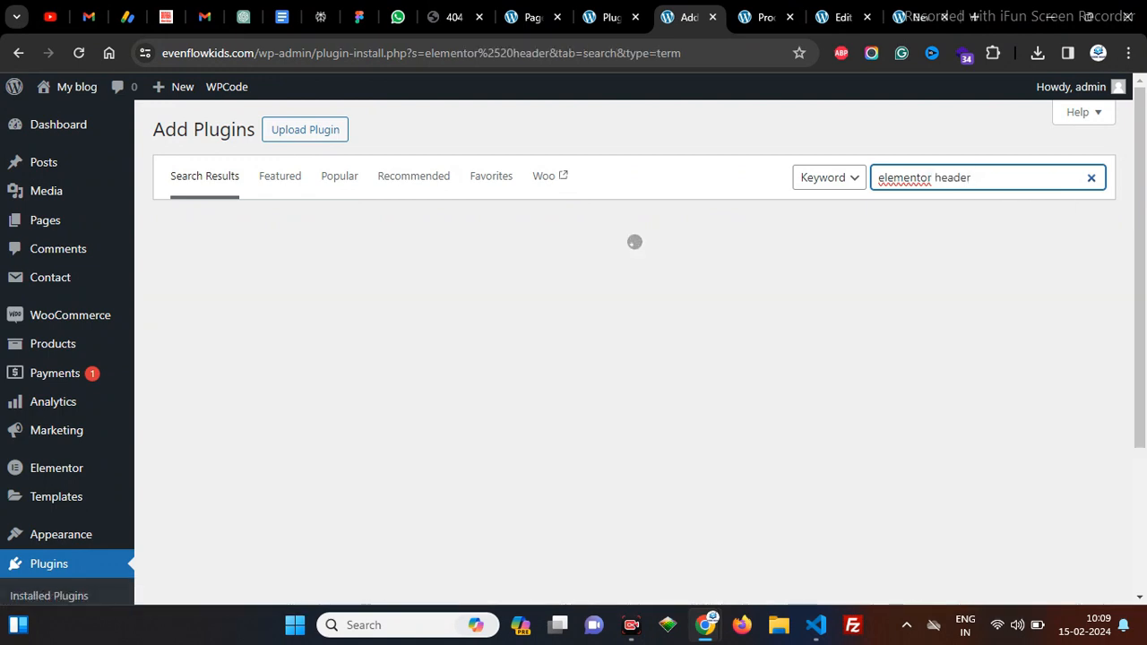
pyautogui.scroll(-1, 634, 358)
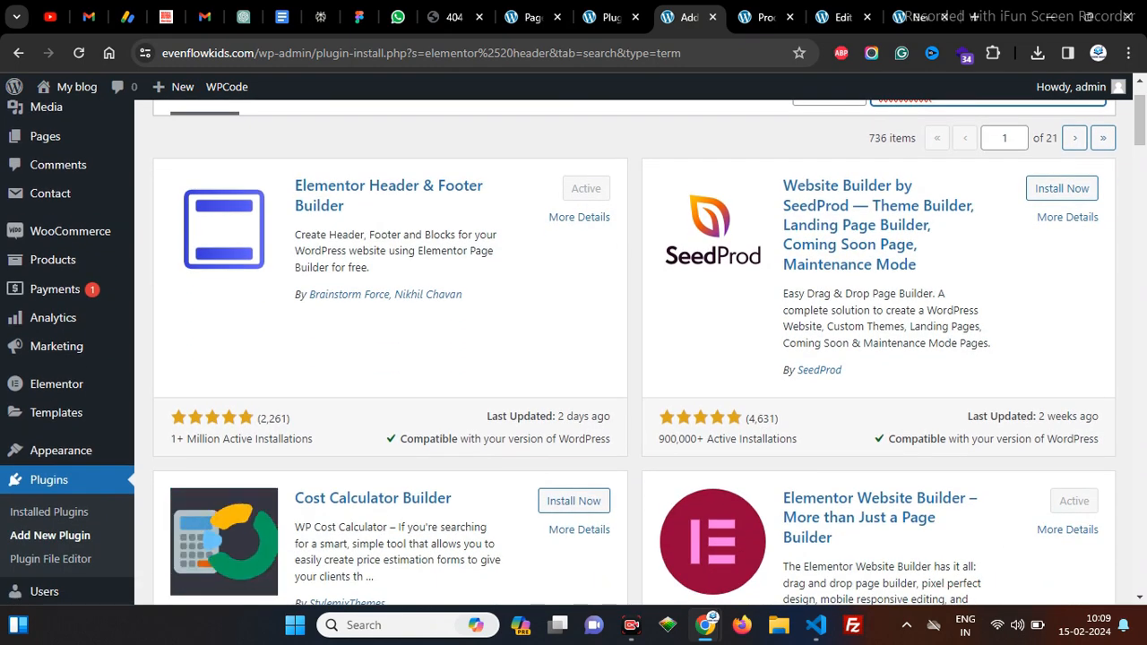
pyautogui.moveTo(349, 207); pyautogui.dragTo(295, 187)
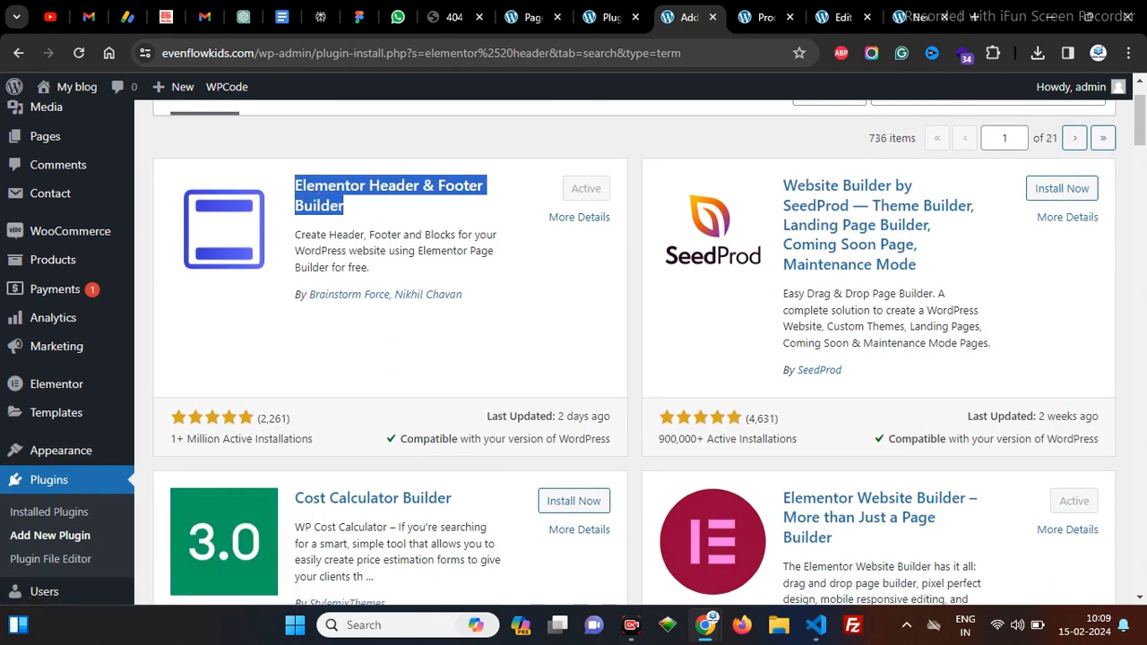
pyautogui.scroll(-1, 358, 268)
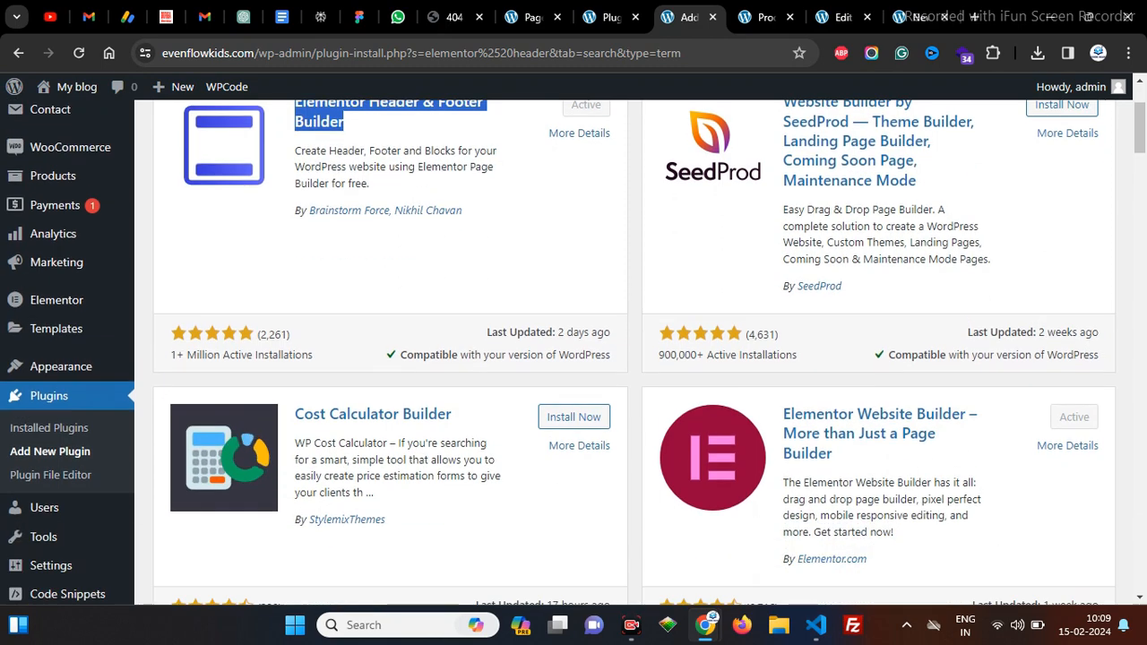
# Step: Open Elementor Header & Footer Builder, skip its introductory questions and start a new template
pyautogui.moveTo(61, 365)
pyautogui.scroll(-2, 197, 448)
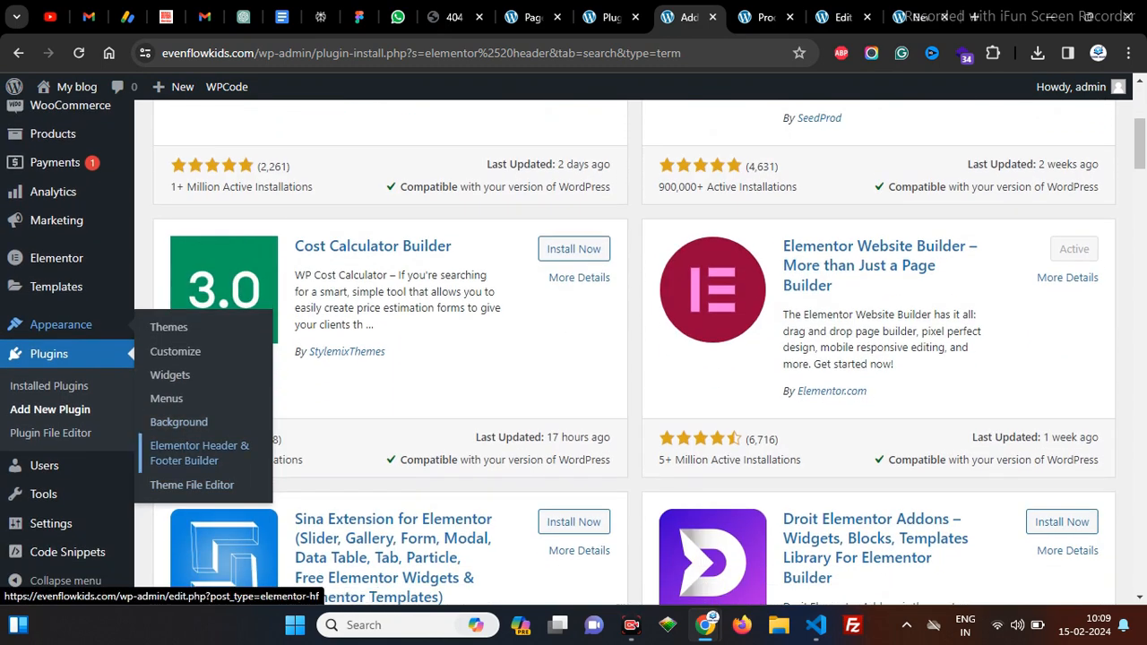
pyautogui.click(199, 453)
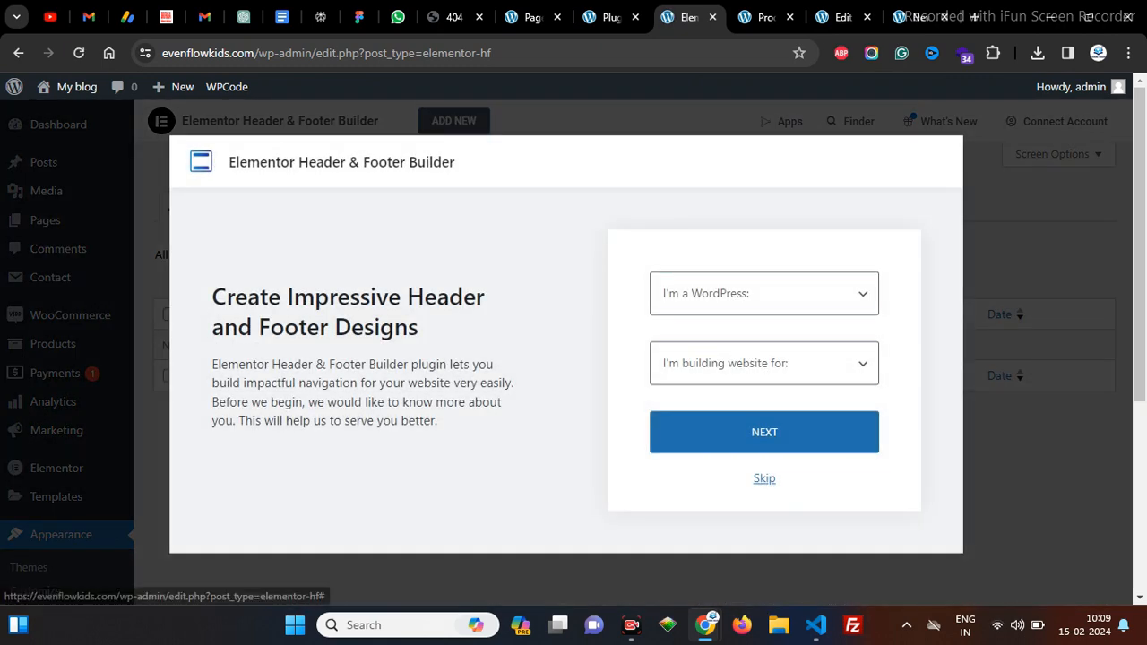
pyautogui.click(765, 478)
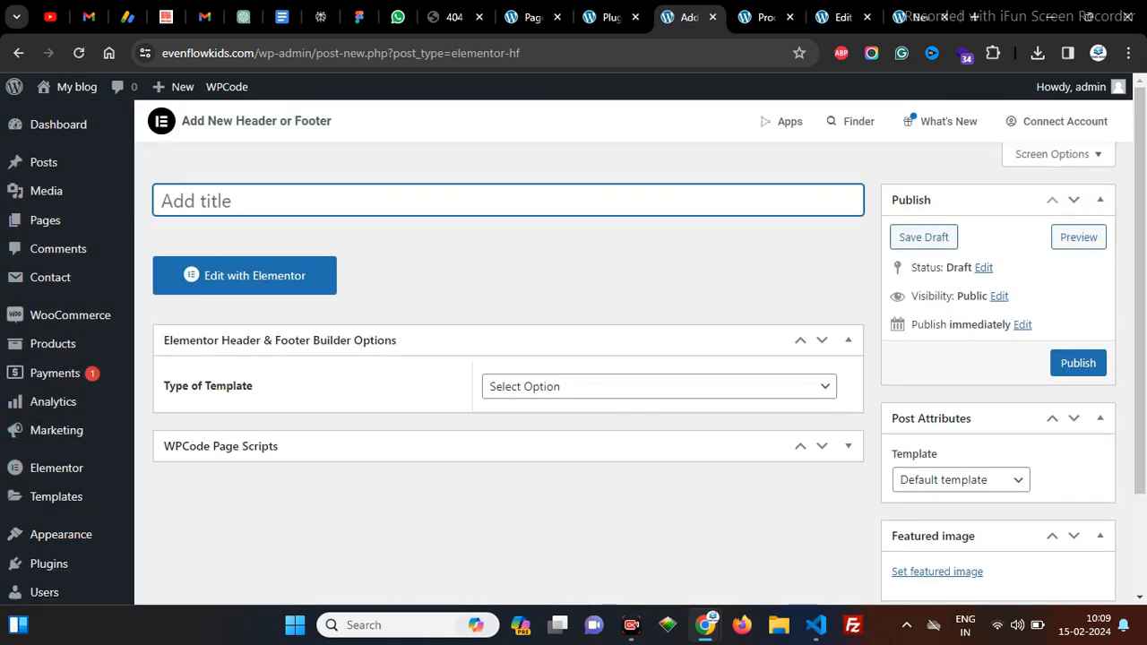
# Step: Title the new template "Elementor Header" and set its type to Header
pyautogui.write('Ele')
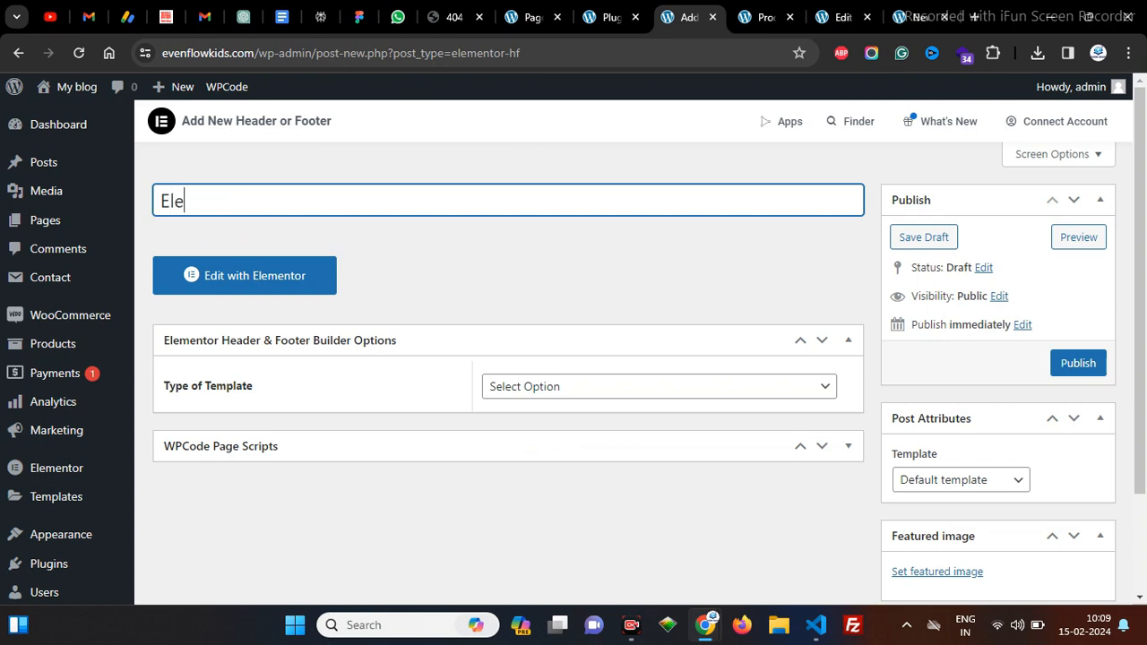
pyautogui.write('mentor Header')
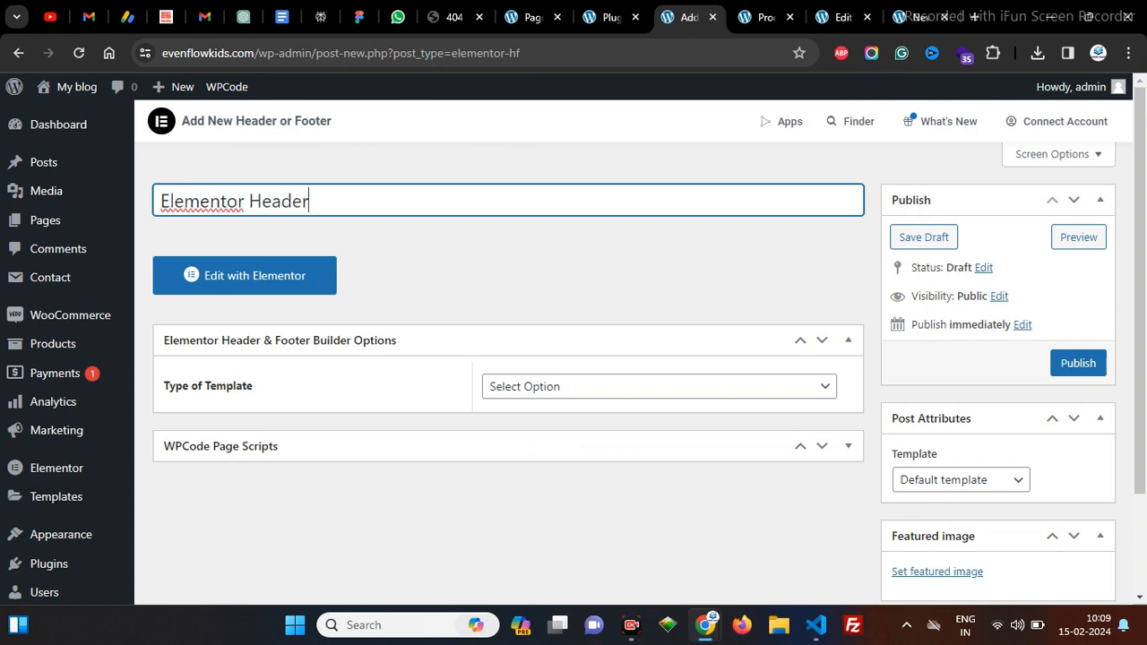
pyautogui.scroll(-1, 574, 345)
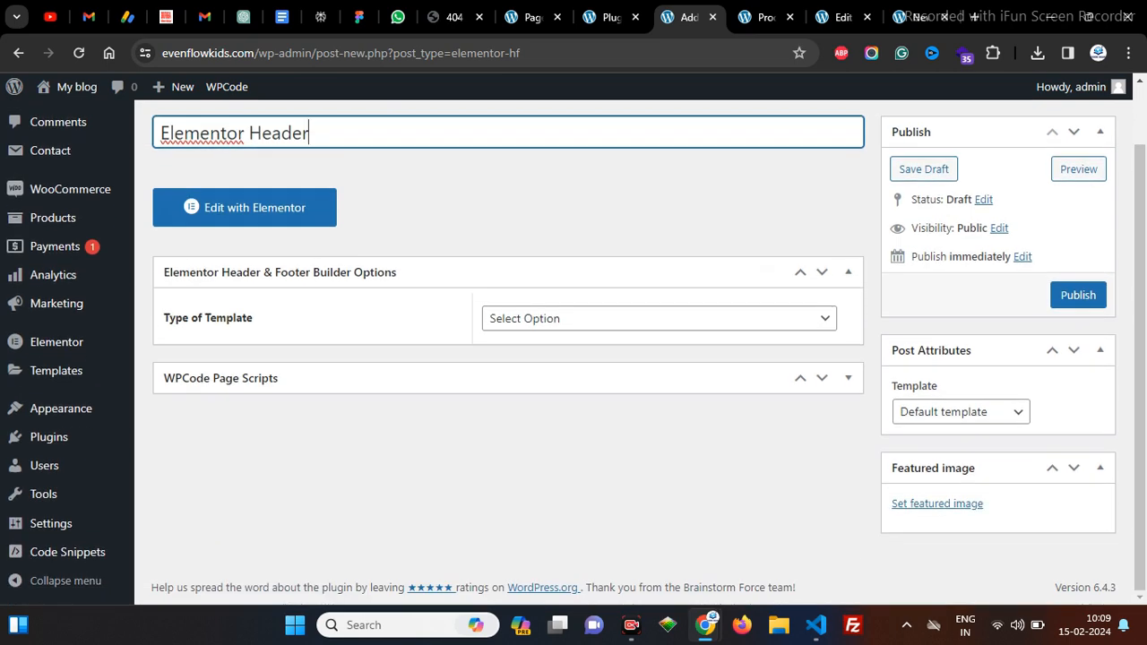
pyautogui.scroll(1, 635, 350)
pyautogui.scroll(-1, 635, 350)
pyautogui.click(658, 319)
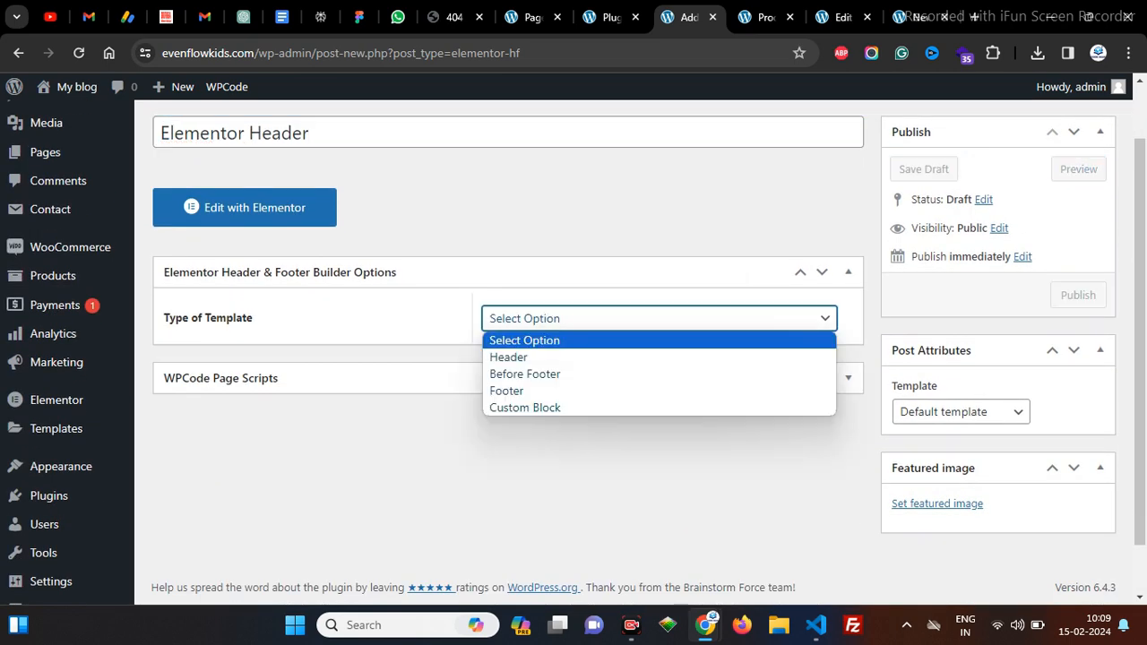
pyautogui.click(508, 357)
# Step: Set the header template's display rule to Entire Website
pyautogui.scroll(-1, 508, 357)
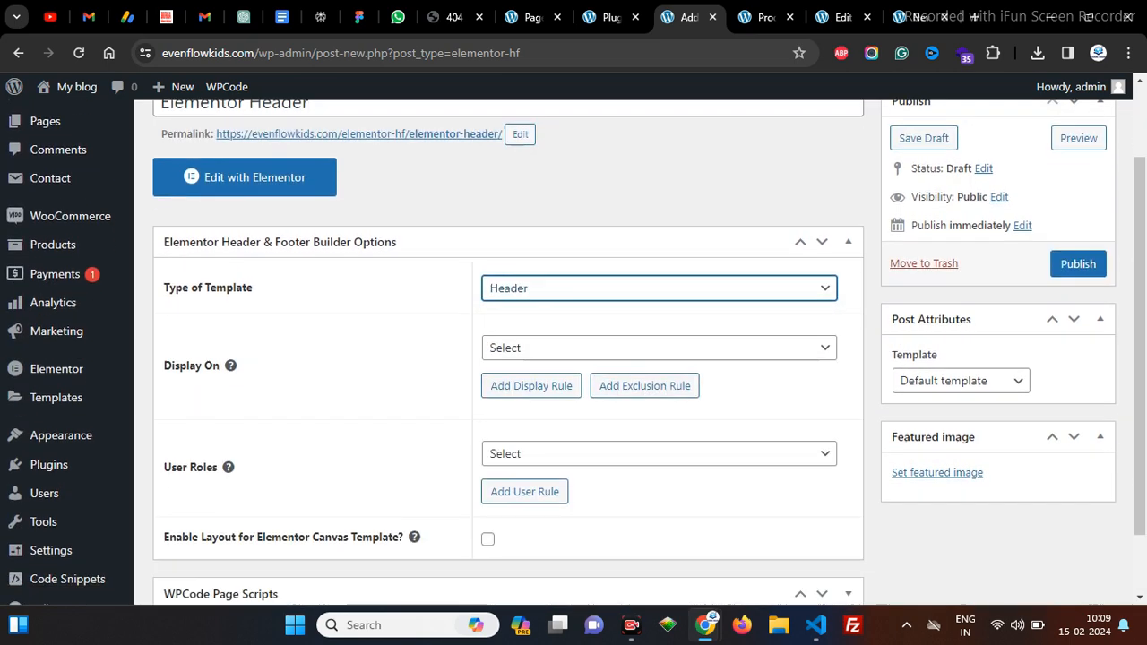
pyautogui.scroll(-1, 573, 347)
pyautogui.click(627, 295)
pyautogui.scroll(-5, 574, 345)
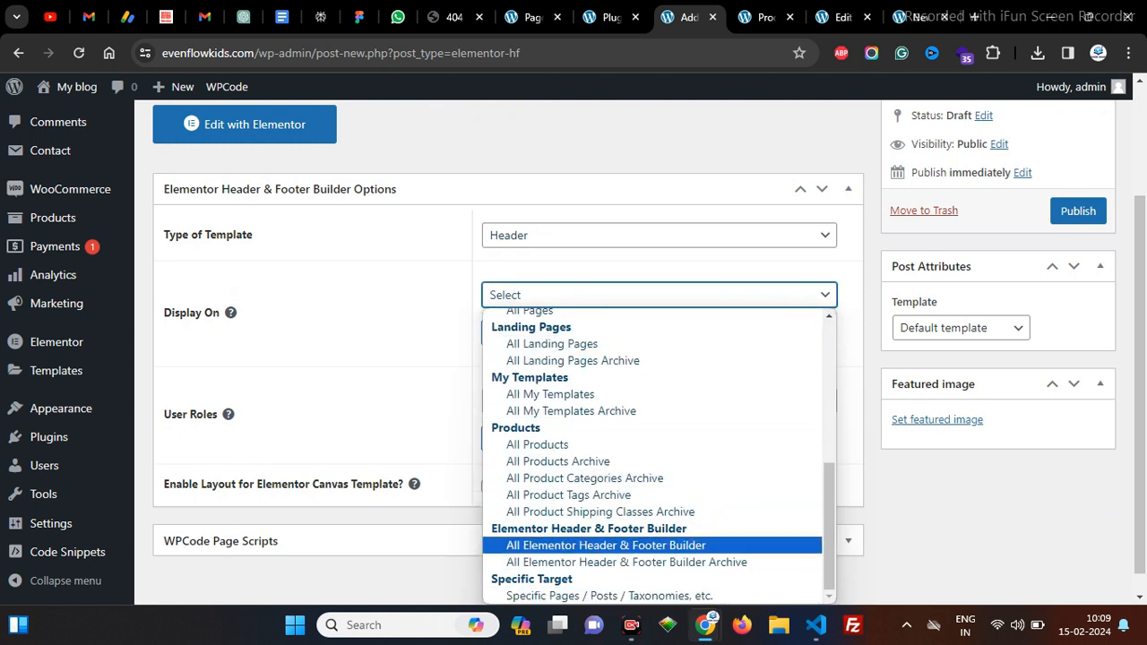
pyautogui.scroll(3, 574, 343)
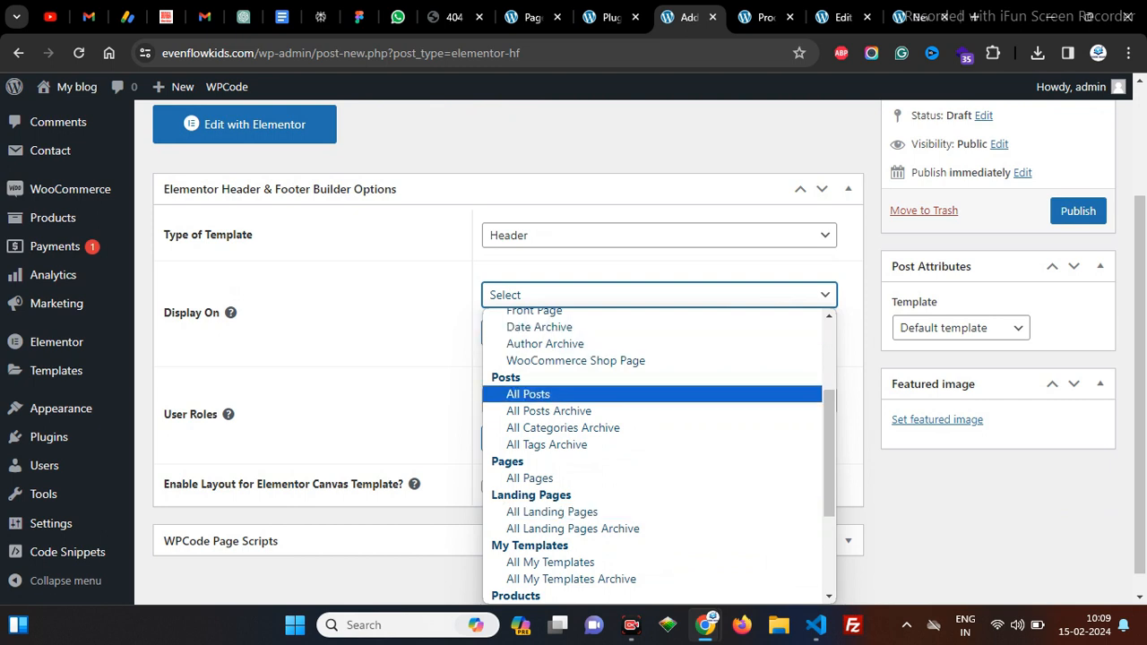
pyautogui.scroll(3, 574, 395)
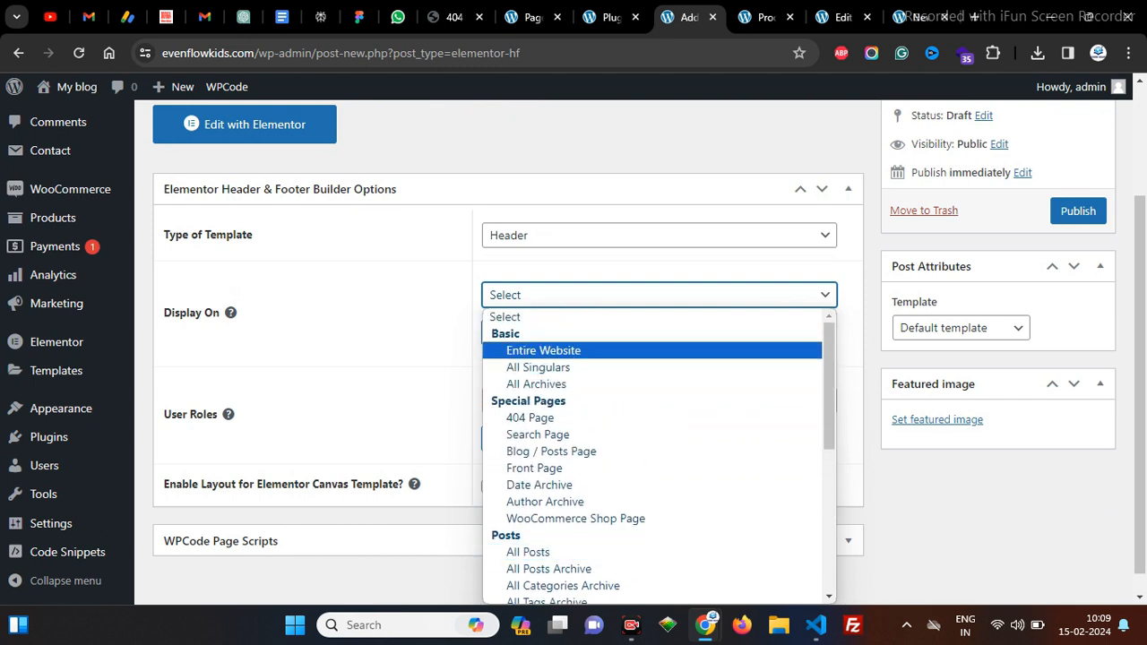
pyautogui.click(544, 350)
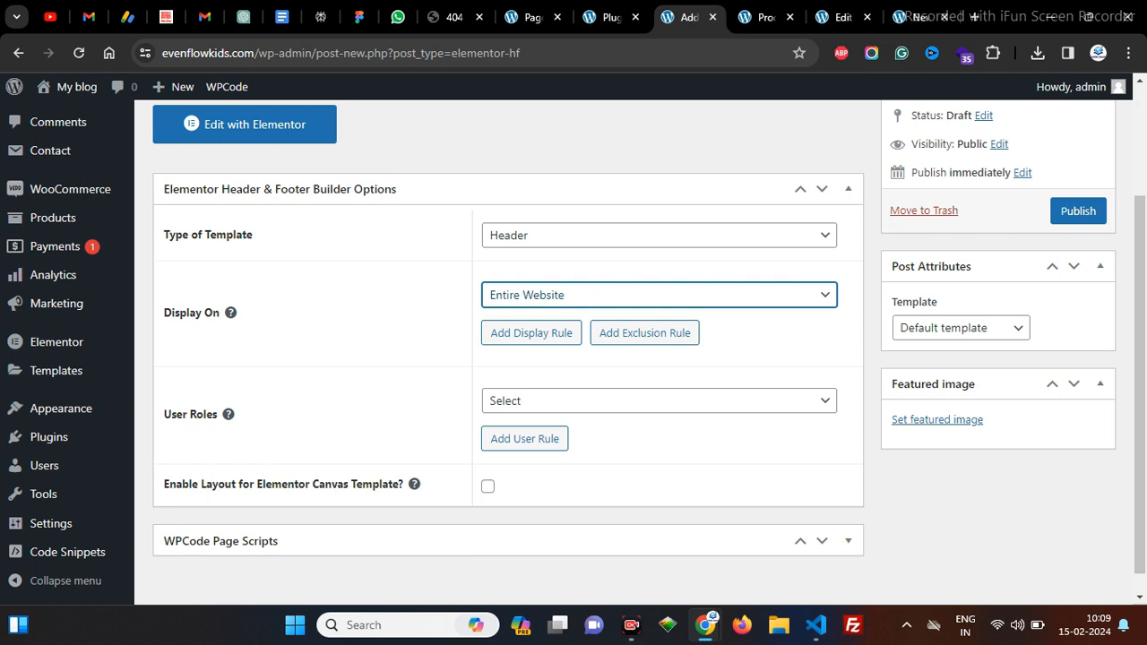
# Step: Keep the page template on Default template and publish the header
pyautogui.click(961, 327)
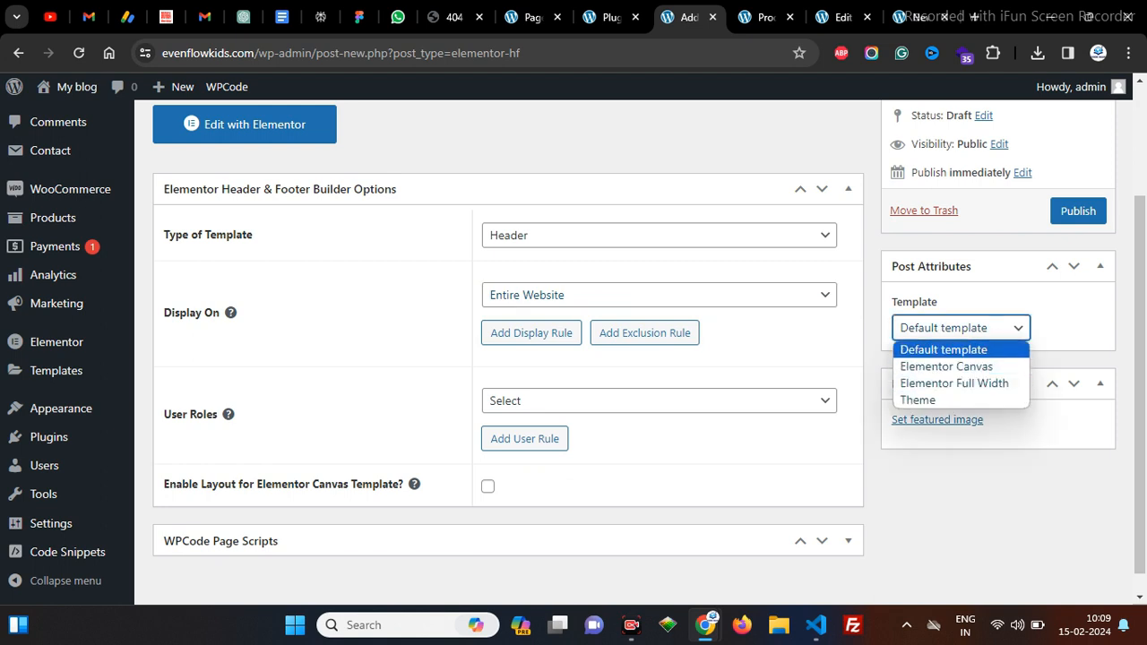
pyautogui.click(1072, 313)
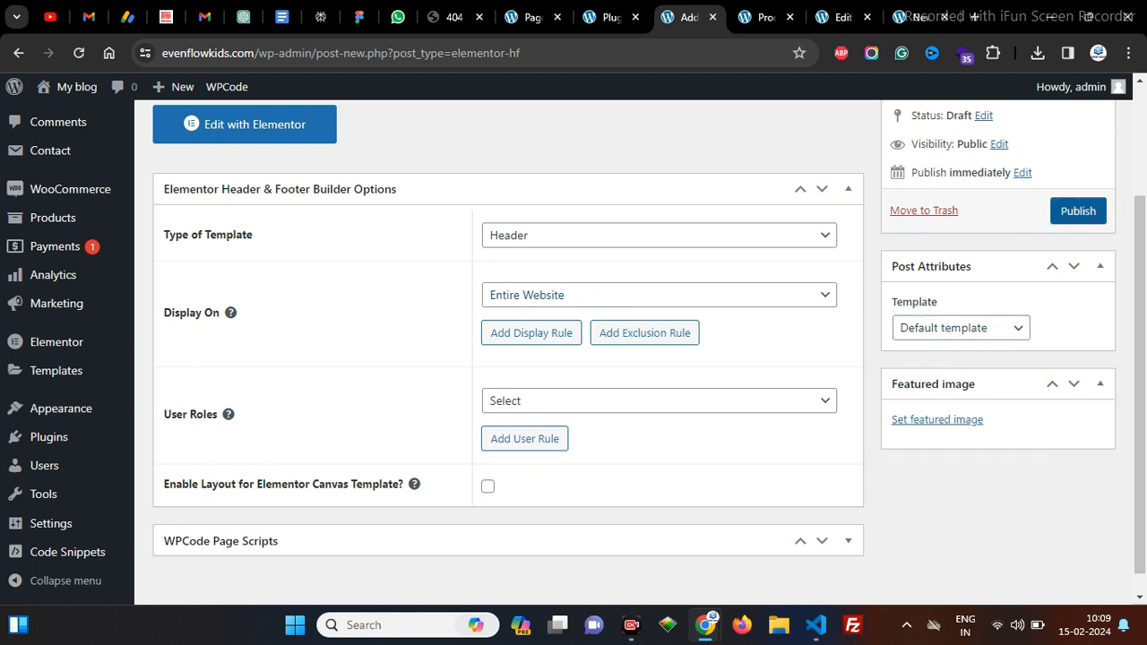
pyautogui.click(961, 328)
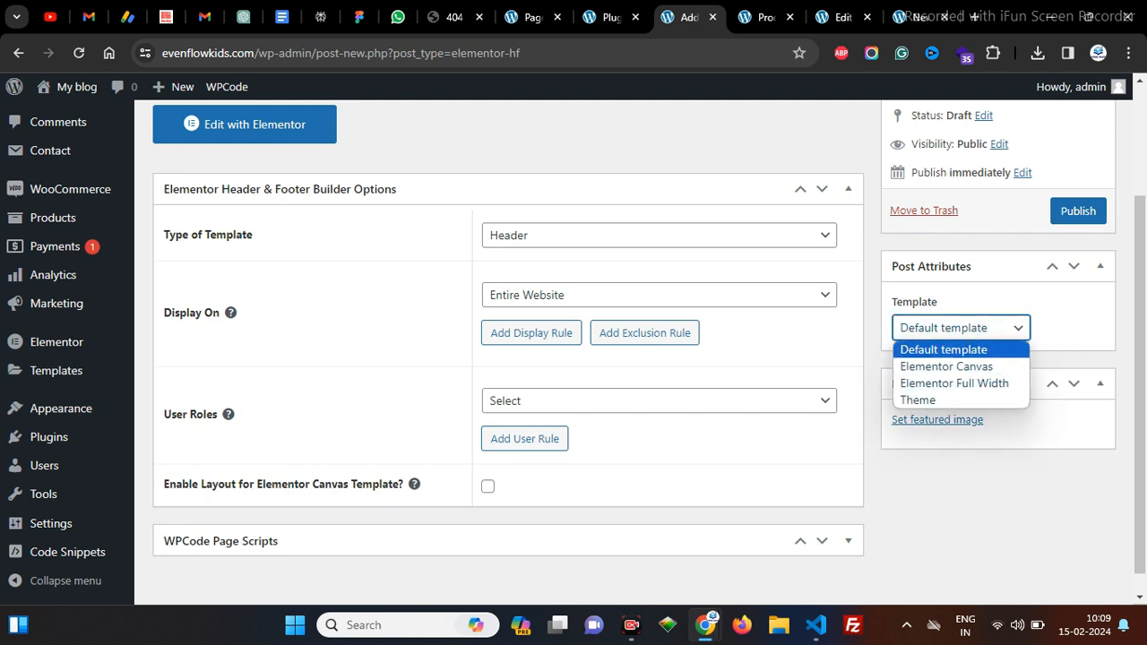
pyautogui.click(944, 350)
pyautogui.click(1078, 211)
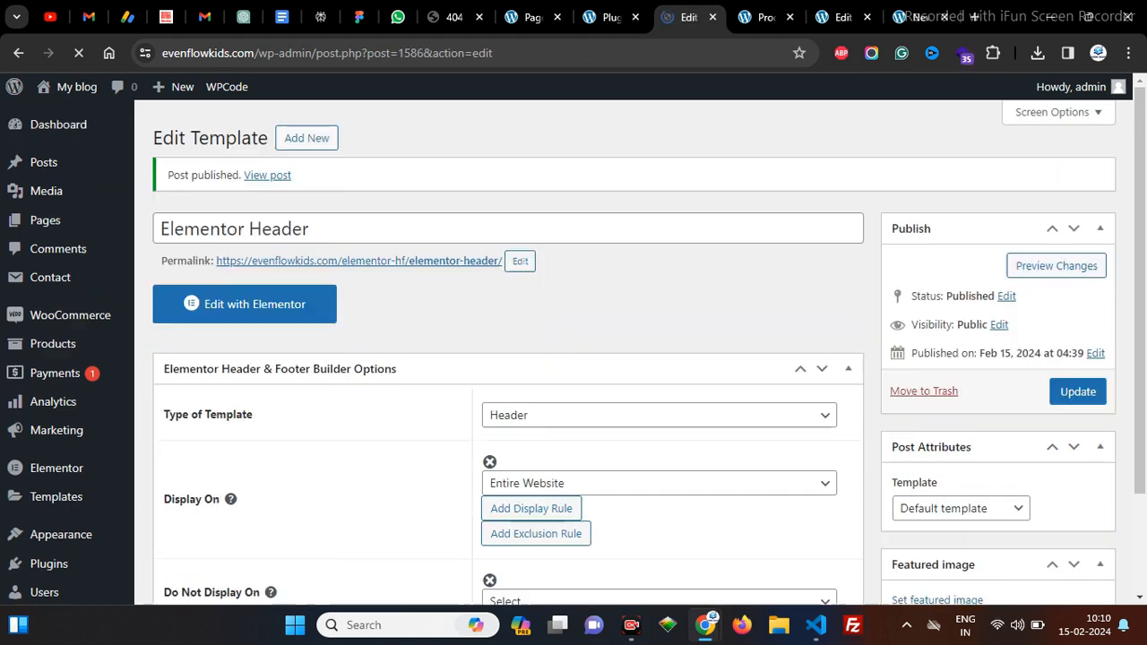
# Step: Open the published header in the Elementor editor and add a single-column container with downward direction
pyautogui.scroll(-1, 574, 359)
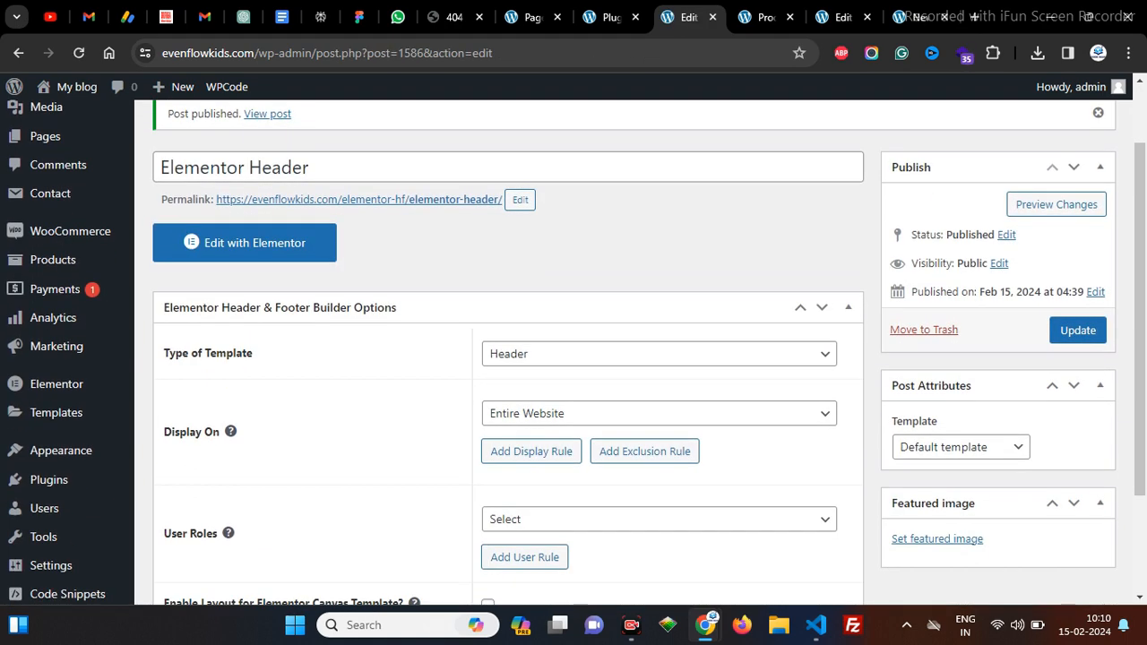
pyautogui.click(245, 243)
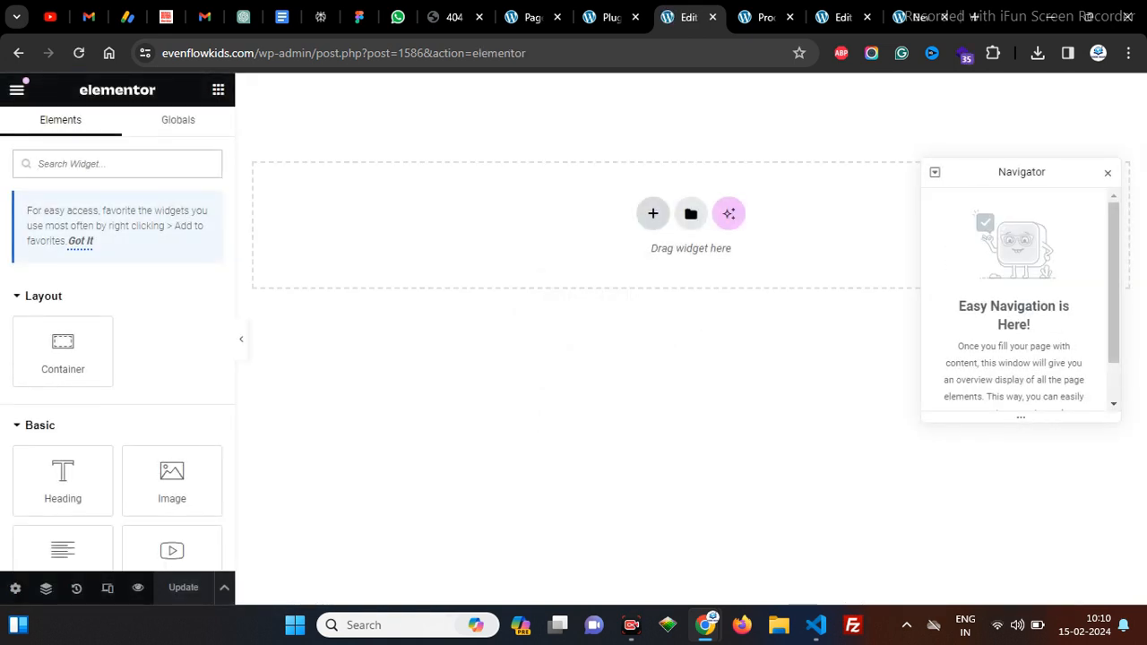
pyautogui.click(652, 213)
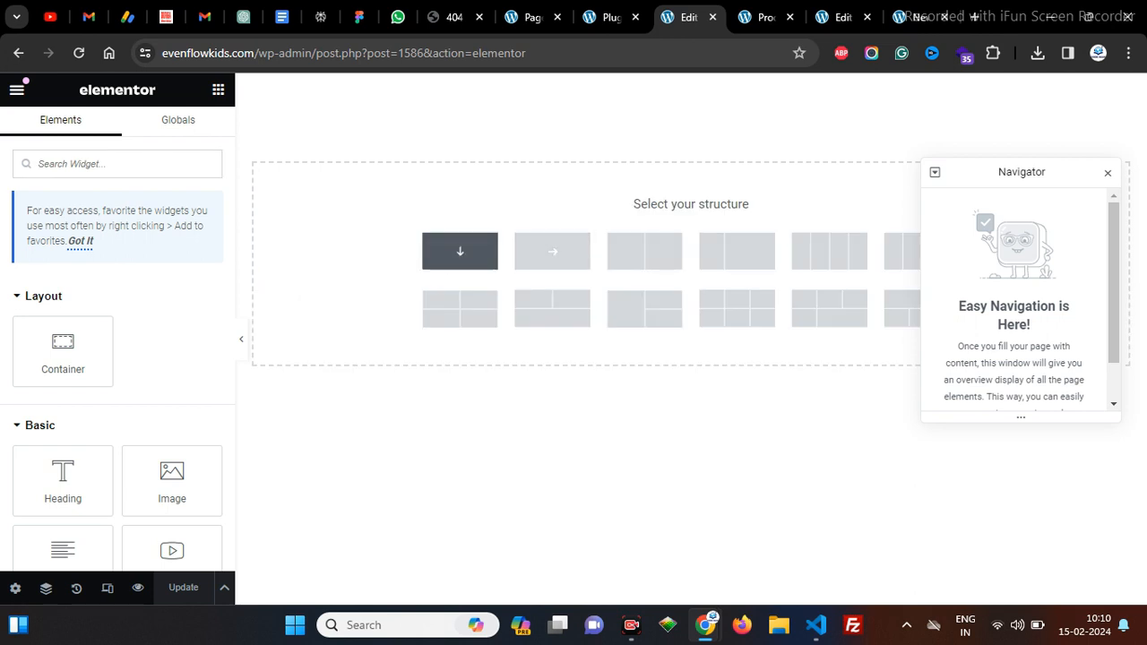
pyautogui.click(460, 251)
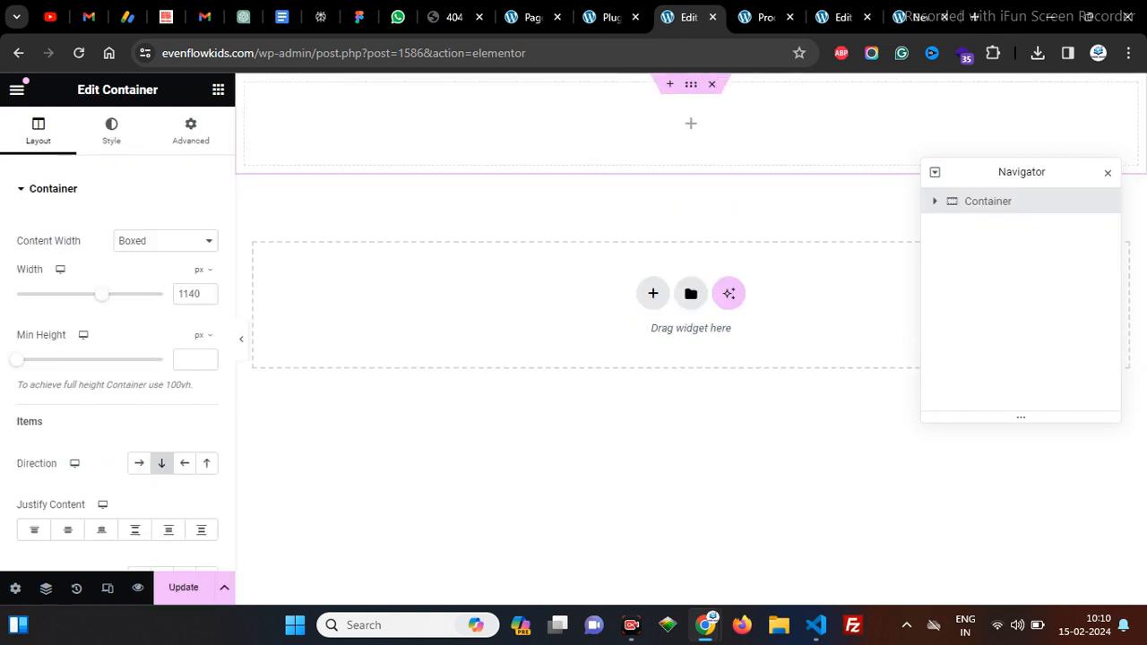
# Step: Add a Heading widget titled "Header" to the header template's container and save the template
pyautogui.click(16, 90)
pyautogui.click(16, 90)
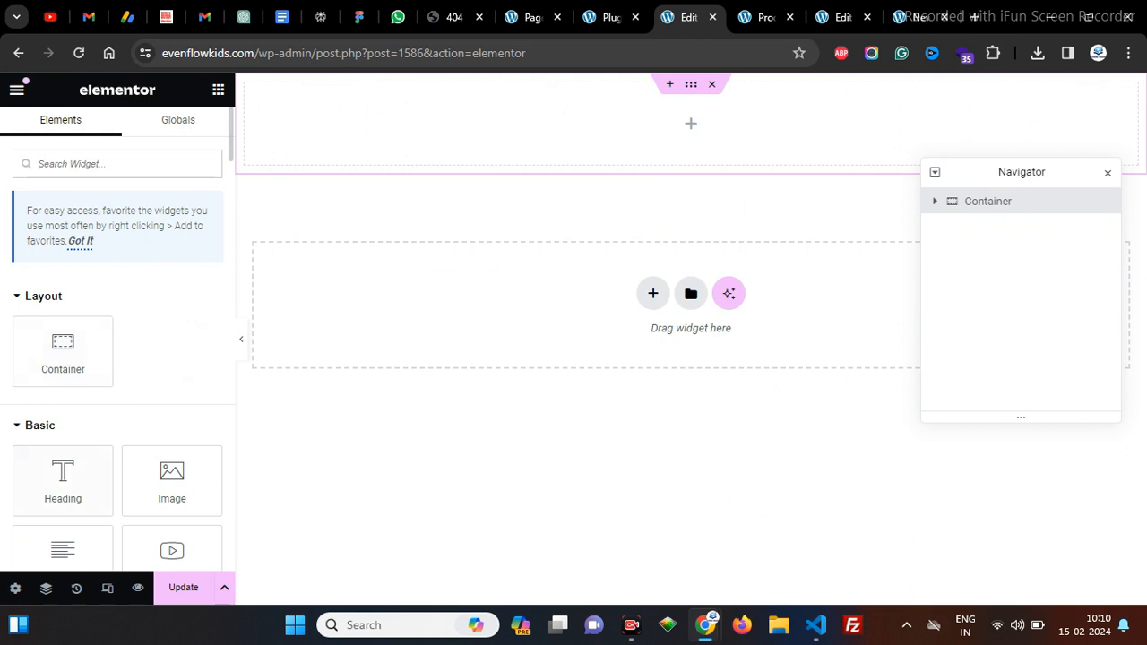
pyautogui.moveTo(62, 481); pyautogui.dragTo(429, 125)
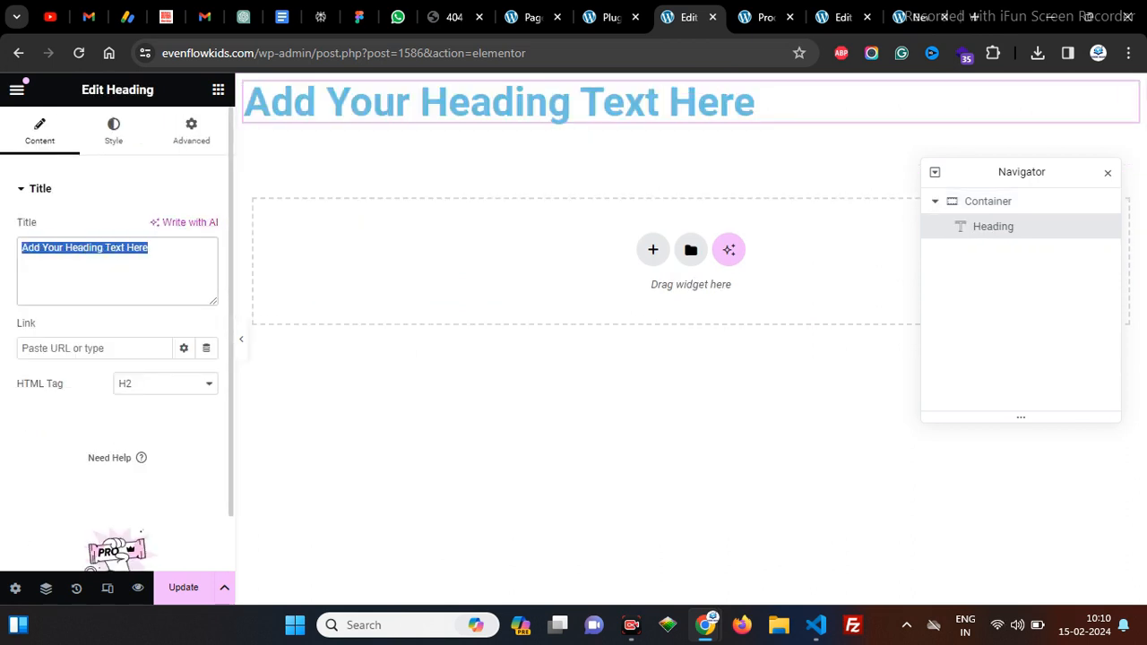
pyautogui.write('E')
pyautogui.press('BackSpace')
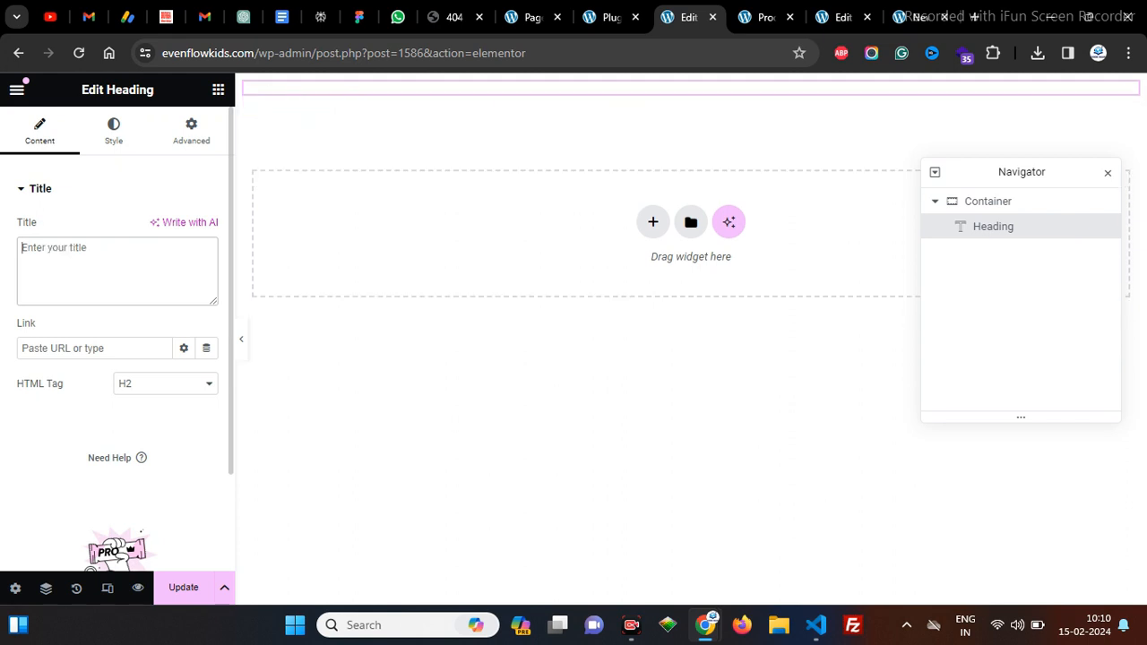
pyautogui.write('Header')
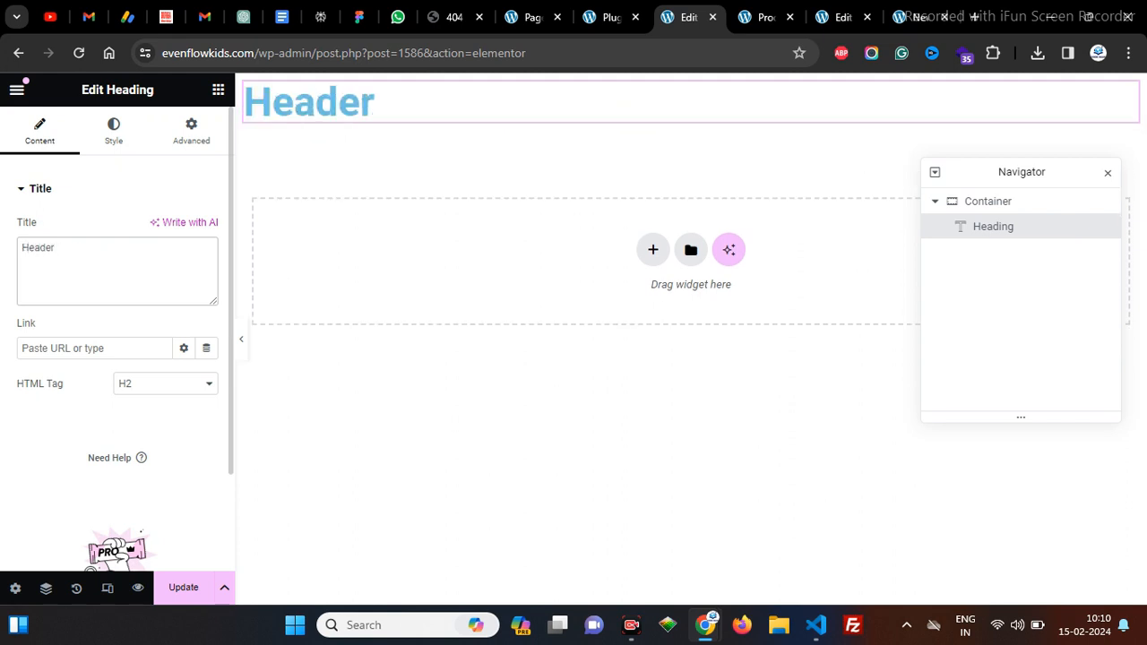
pyautogui.hotkey('ctrl', 's')
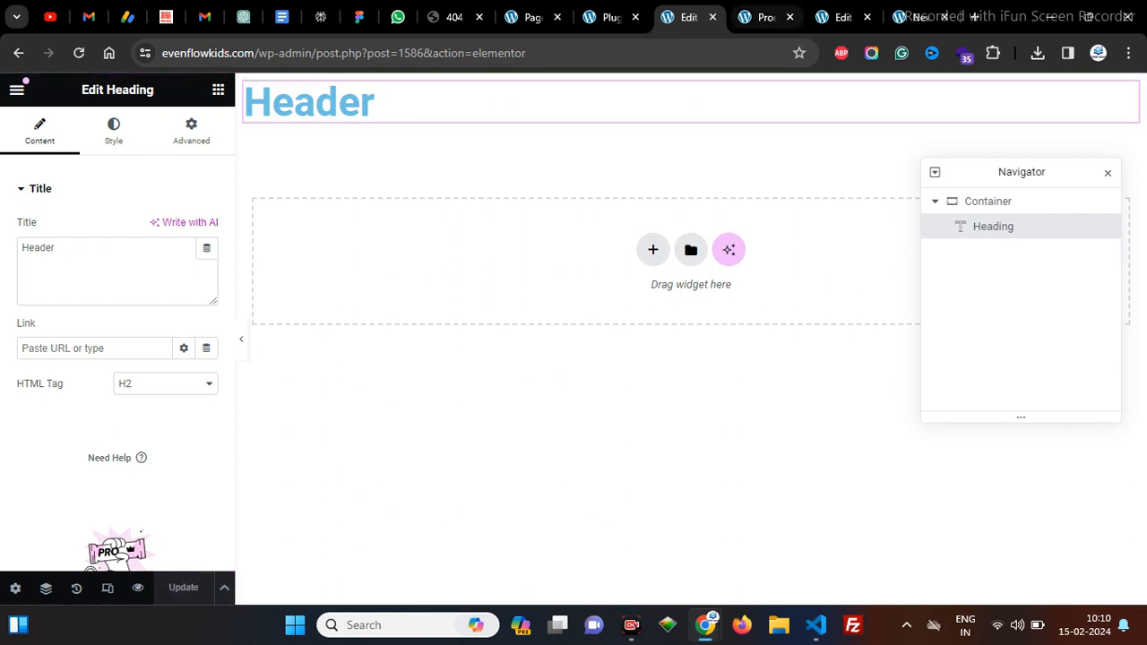
# Step: Reload the live new-demo page and check its header and the default footer area at the page end
pyautogui.hotkey('ctrl', 'Tab')
pyautogui.hotkey('ctrl', 'Tab')
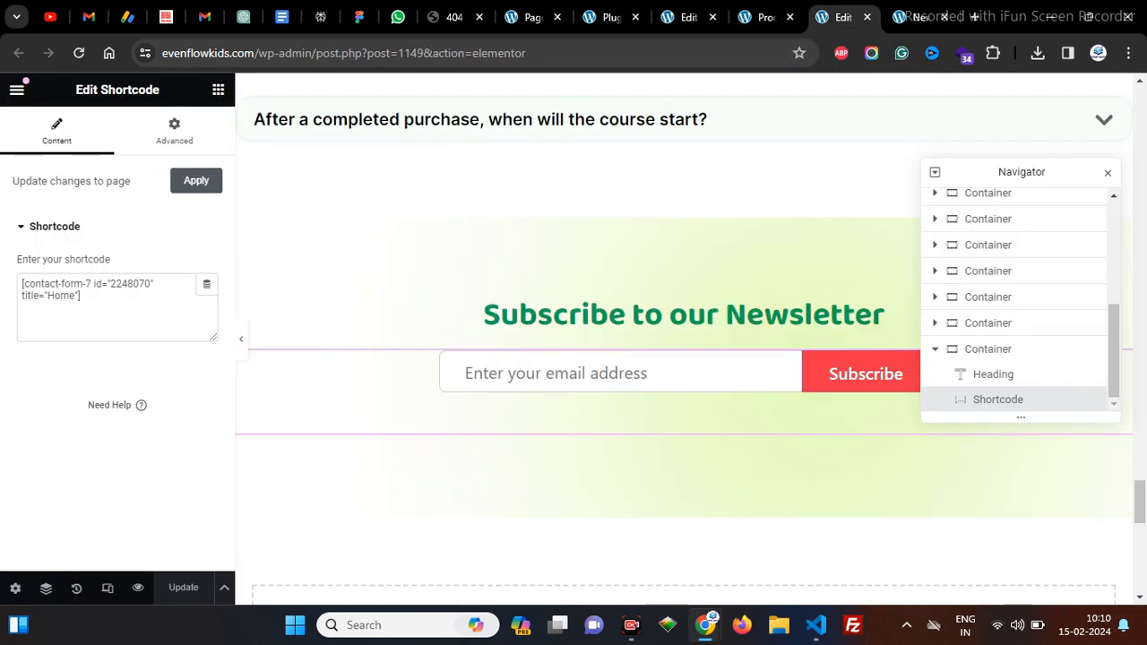
pyautogui.hotkey('ctrl', 'Tab')
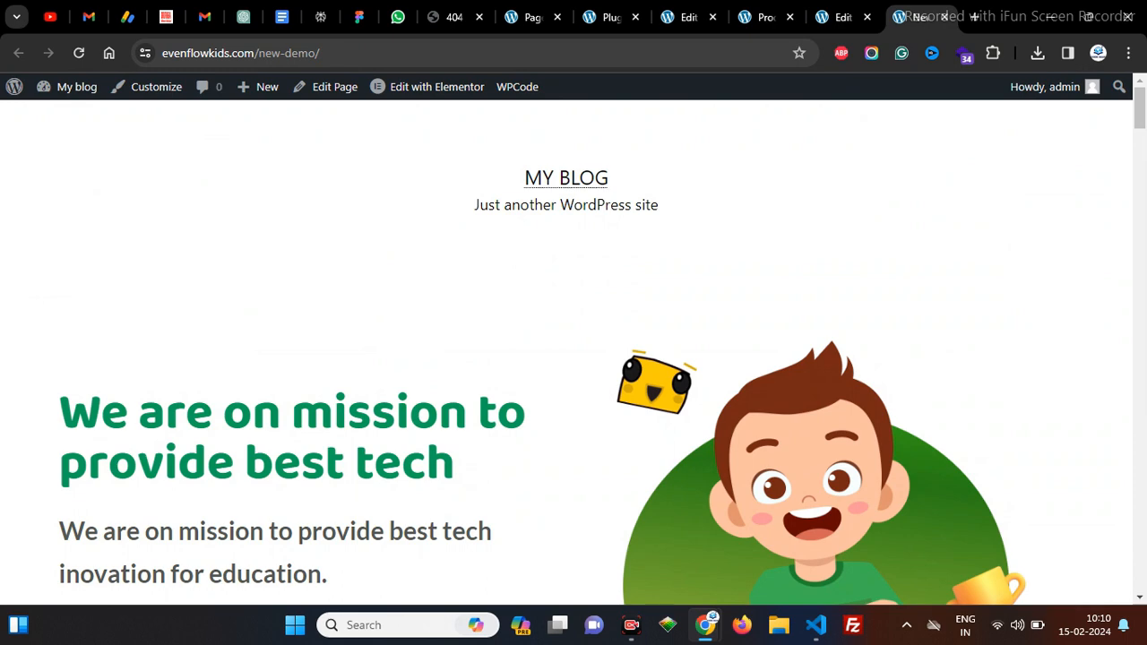
pyautogui.click(79, 53)
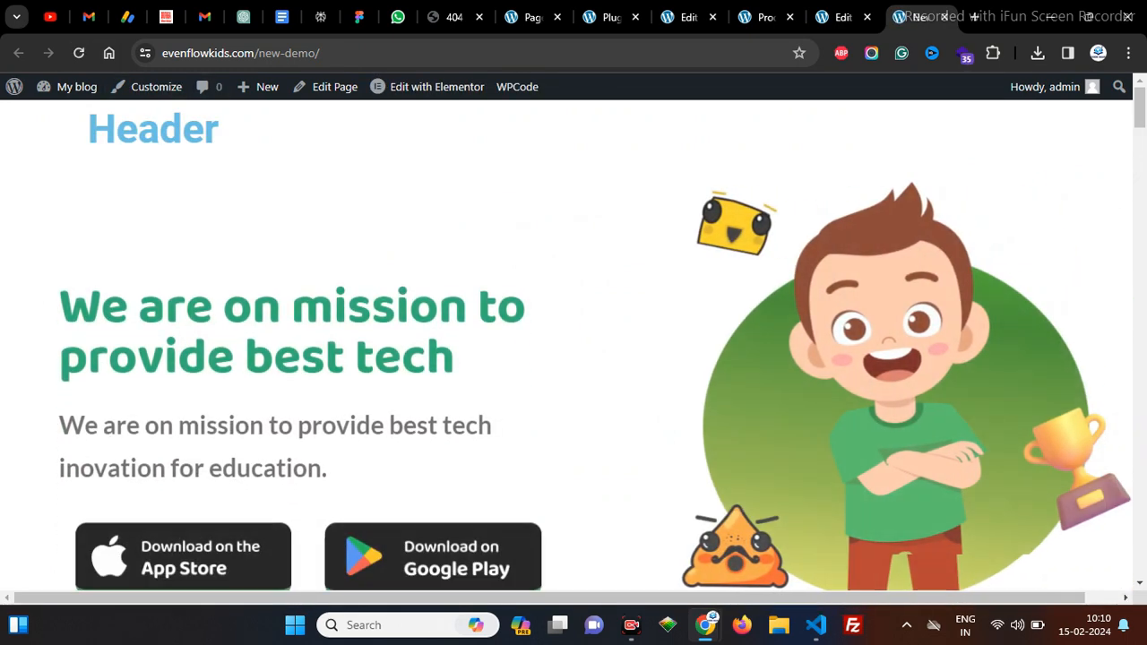
pyautogui.moveTo(1139, 108); pyautogui.dragTo(1139, 570)
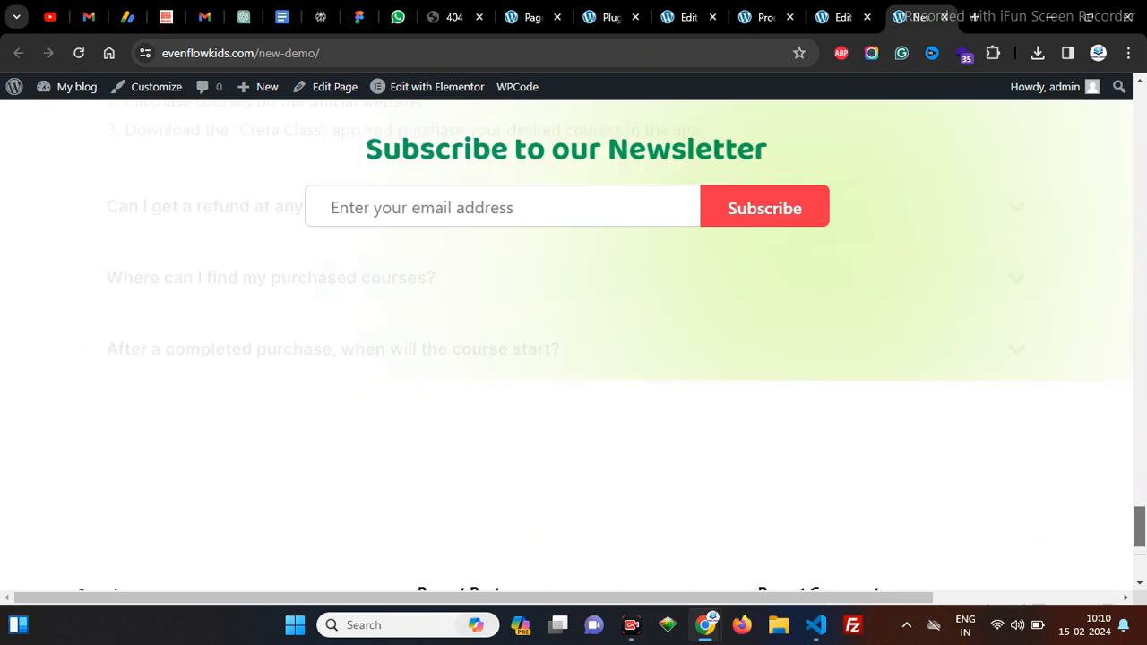
pyautogui.moveTo(618, 287); pyautogui.dragTo(610, 354)
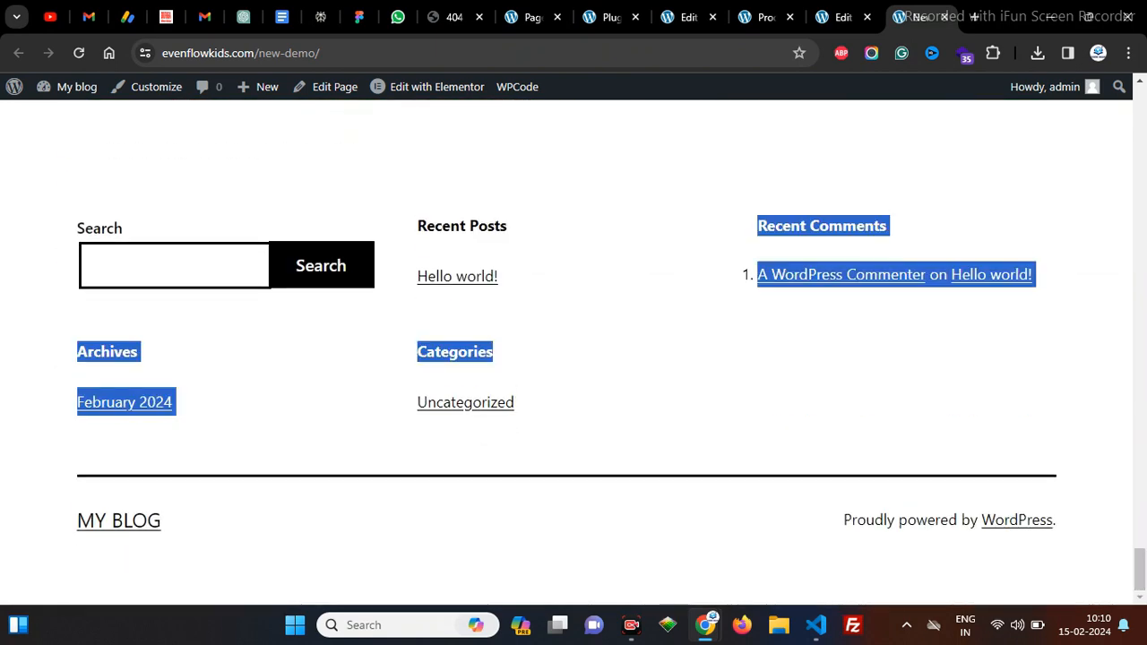
pyautogui.click(609, 354)
# Step: Open the Elementor Header & Footer Builder template list in WordPress admin and start a new template
pyautogui.click(686, 17)
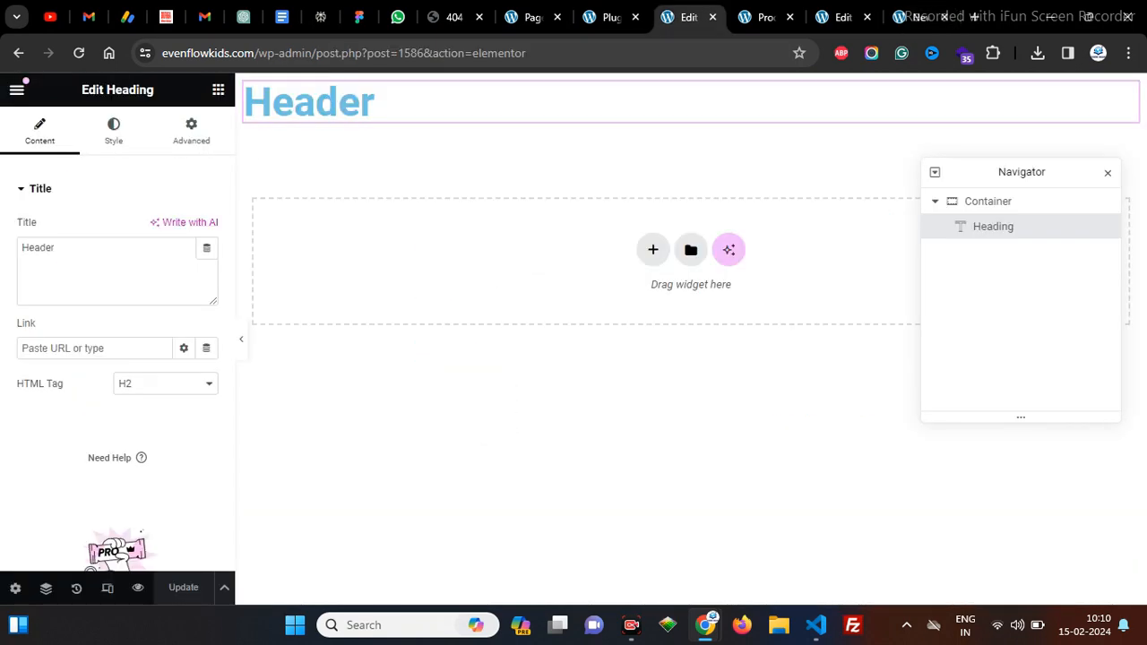
pyautogui.click(613, 17)
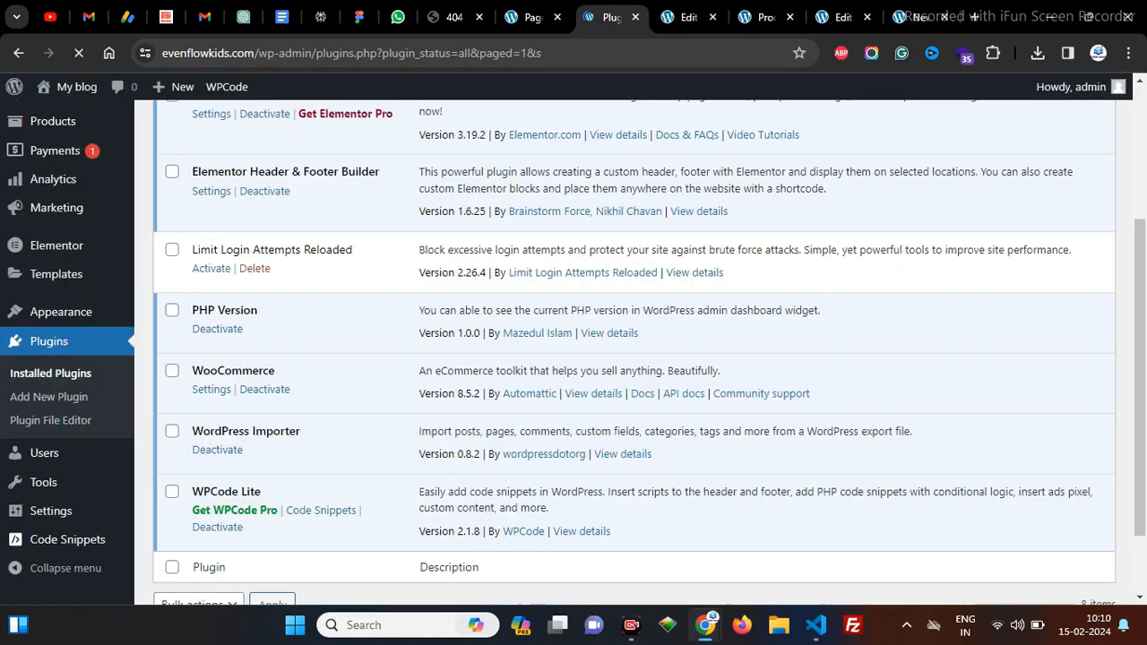
pyautogui.moveTo(60, 324)
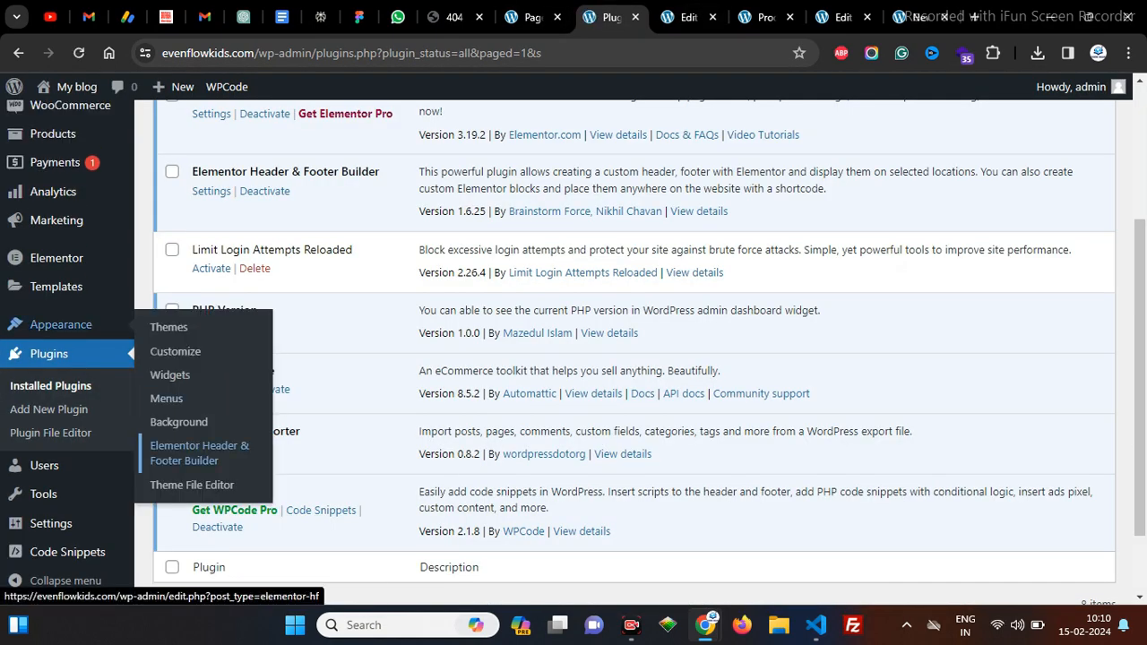
pyautogui.click(199, 453)
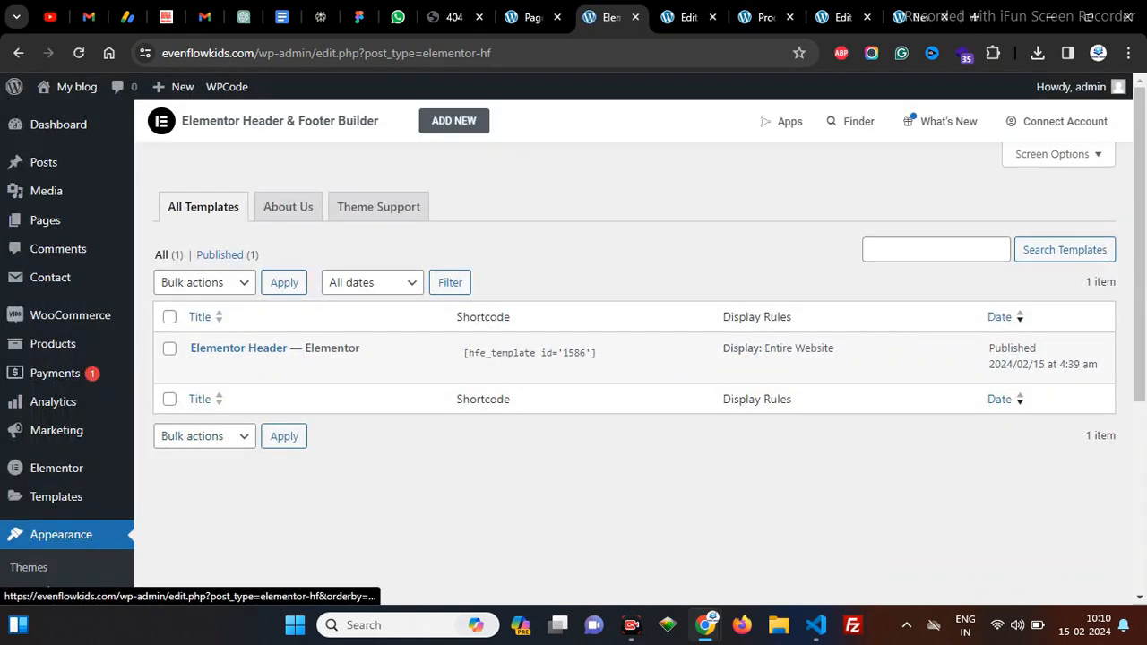
pyautogui.click(453, 120)
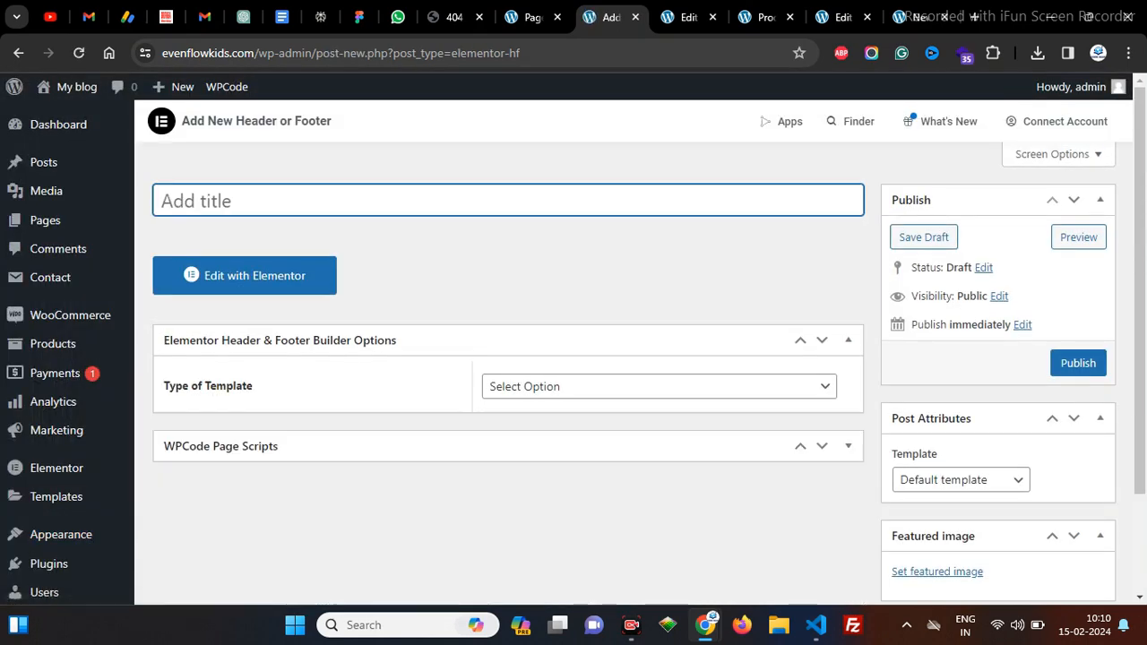
# Step: Title the new template "Elementor Footer" and set its type to Footer
pyautogui.write('Elem')
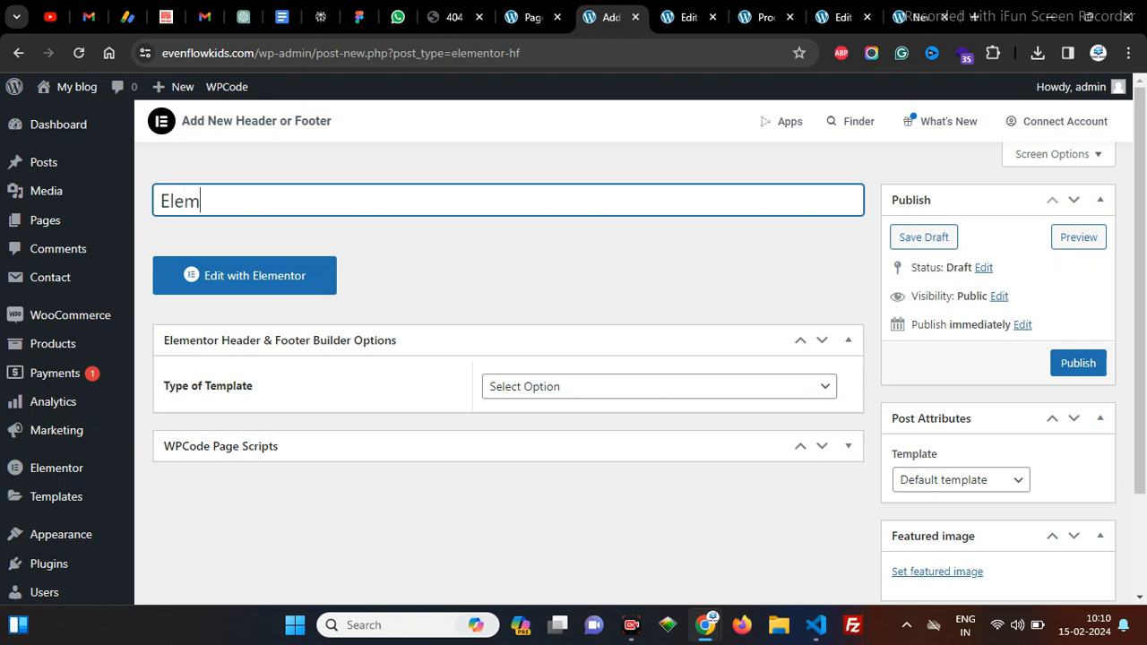
pyautogui.write('rntor Foote')
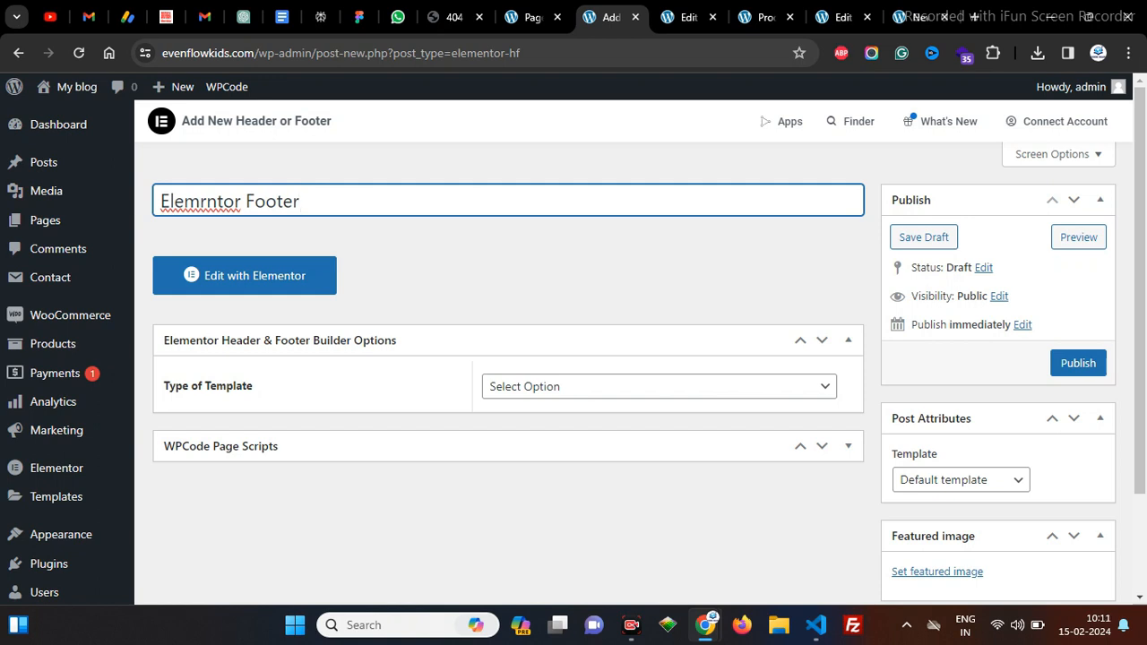
pyautogui.write('r')
pyautogui.click(206, 201)
pyautogui.press('BackSpace')
pyautogui.write('e')
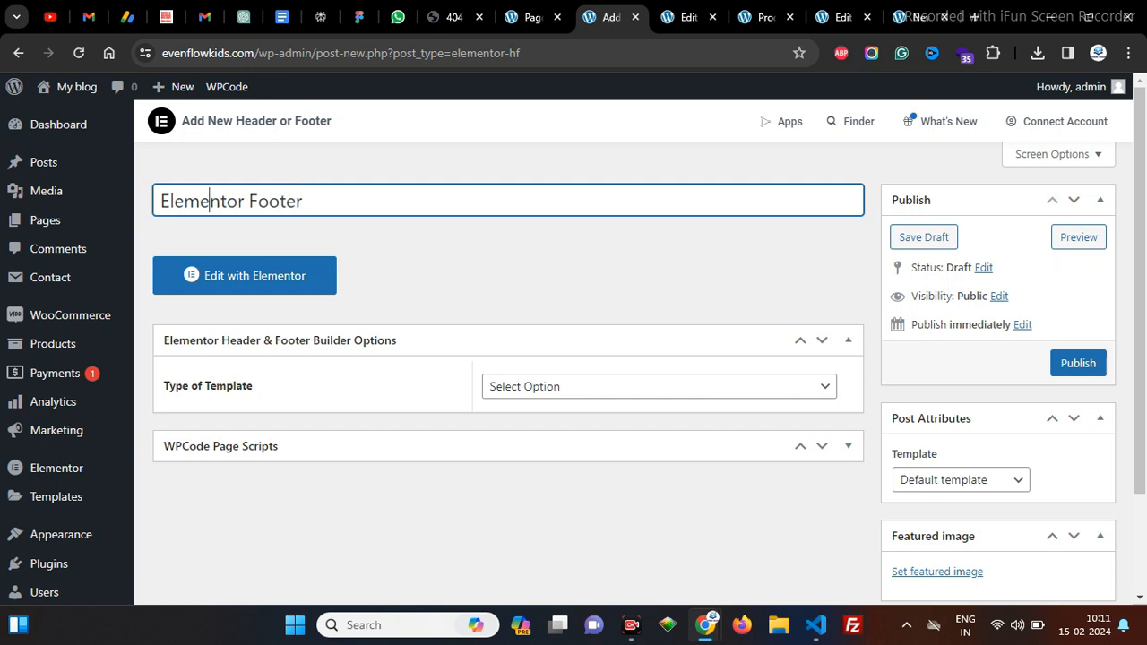
pyautogui.scroll(-1, 529, 358)
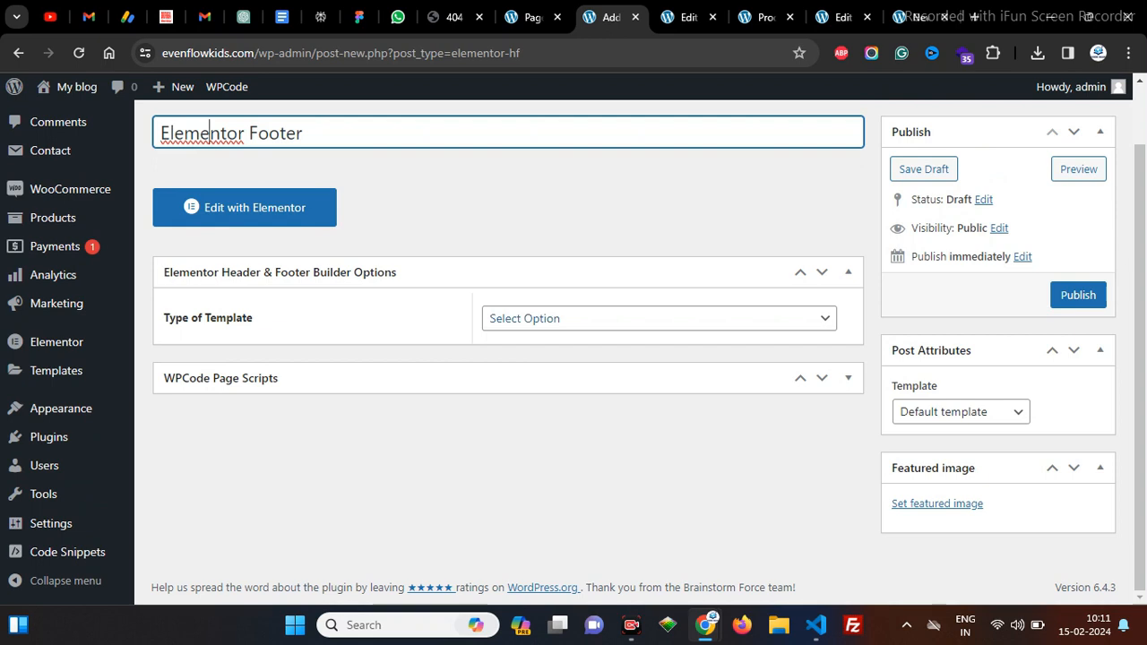
pyautogui.click(529, 318)
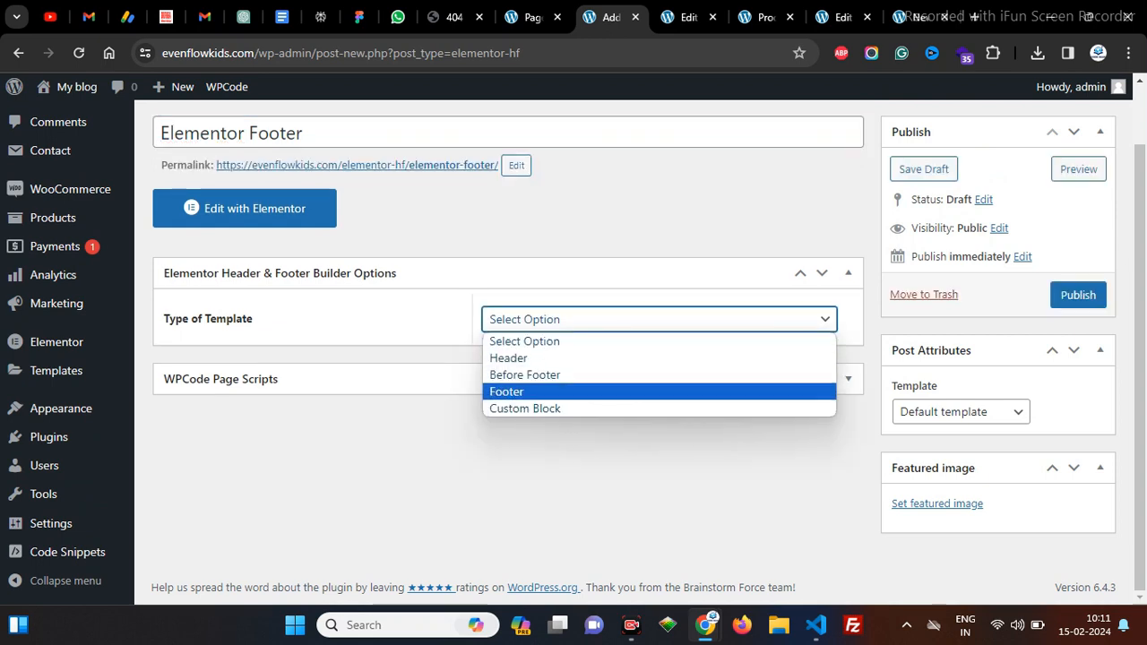
pyautogui.click(507, 390)
# Step: Set the footer template's display rule to Entire Website and publish it
pyautogui.scroll(-1, 538, 376)
pyautogui.click(537, 295)
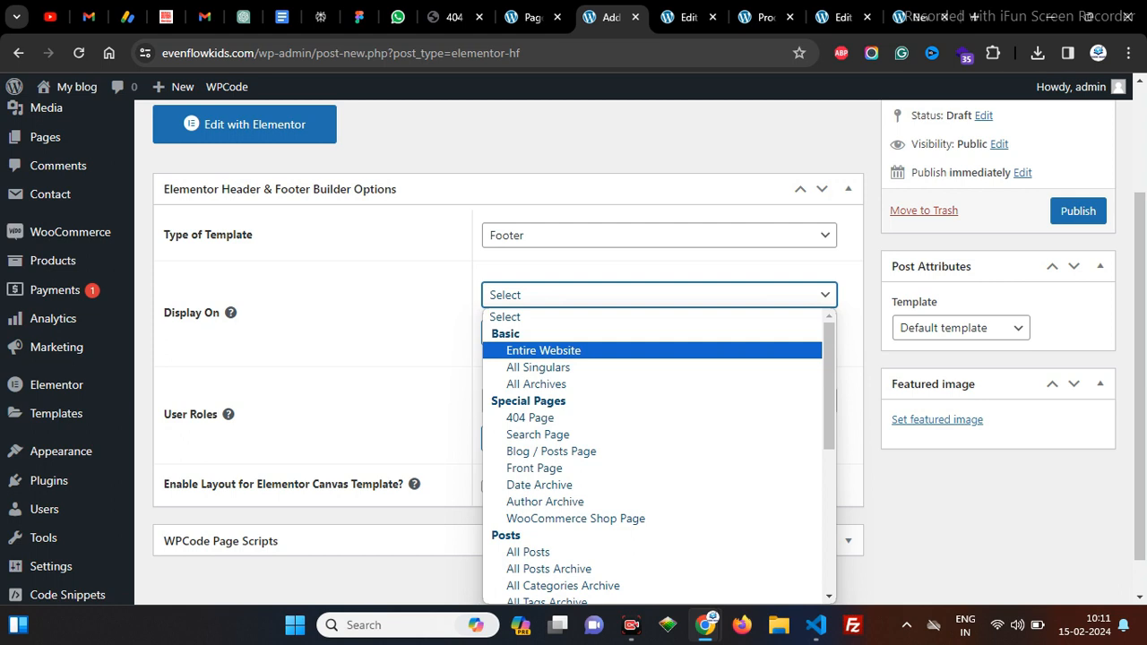
pyautogui.scroll(-4, 652, 452)
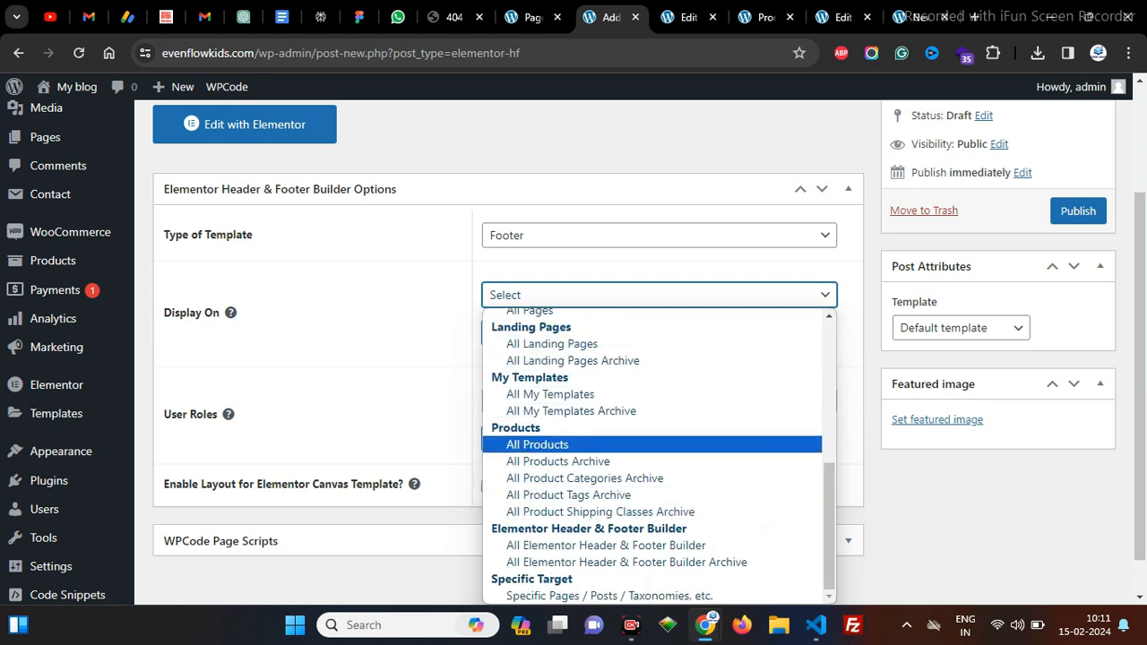
pyautogui.scroll(5, 627, 444)
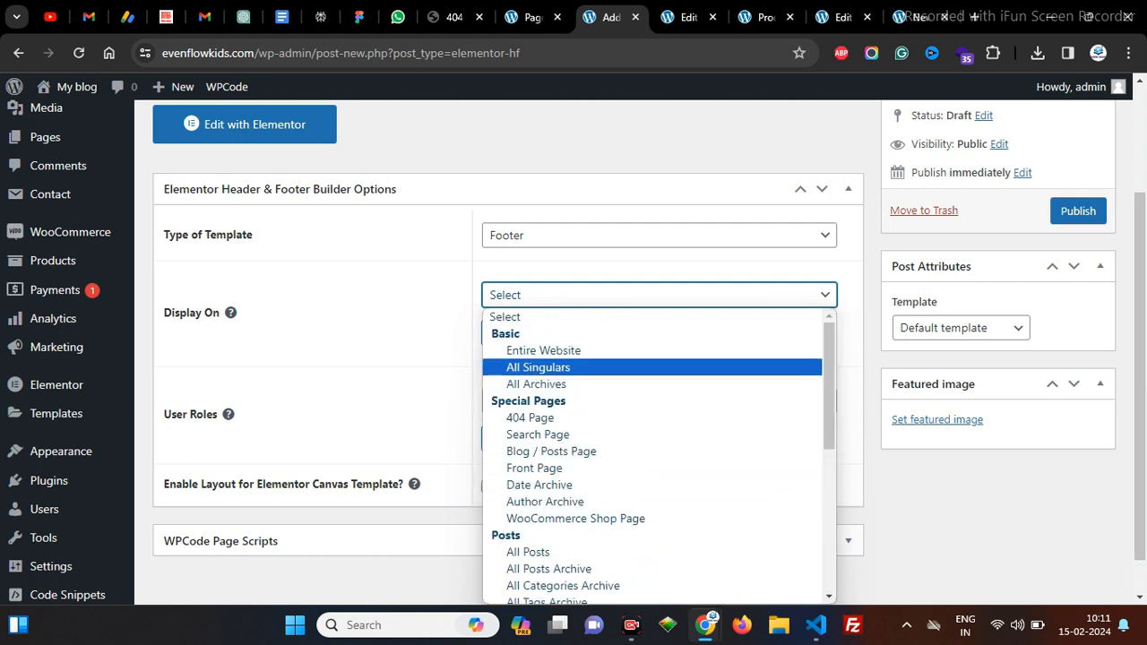
pyautogui.click(538, 349)
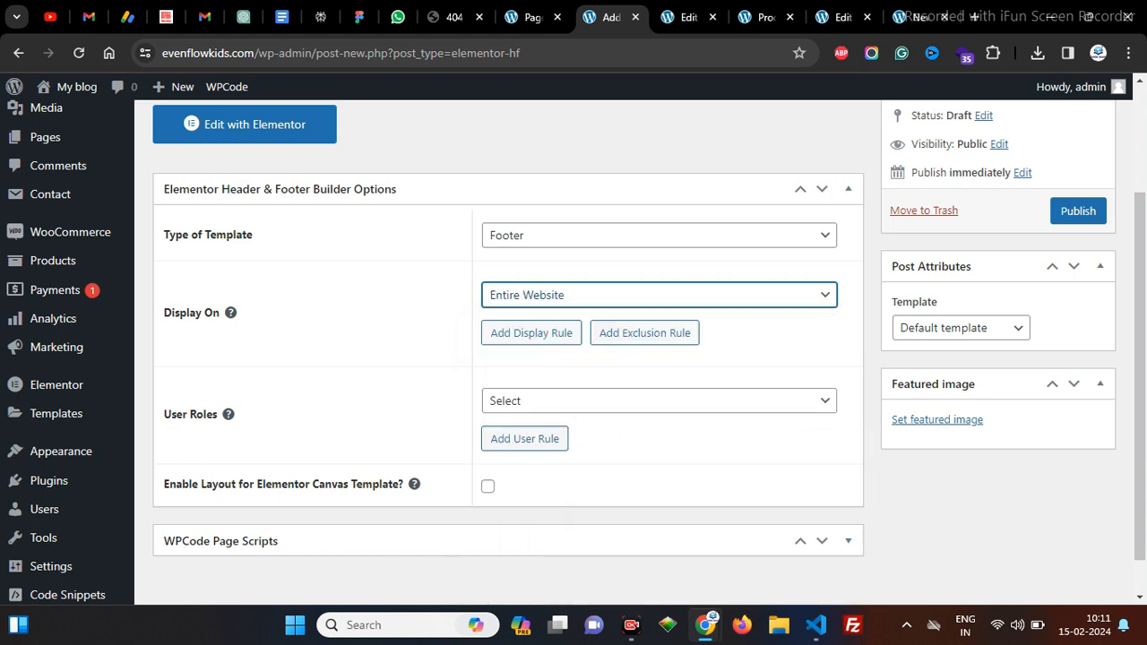
pyautogui.click(1078, 211)
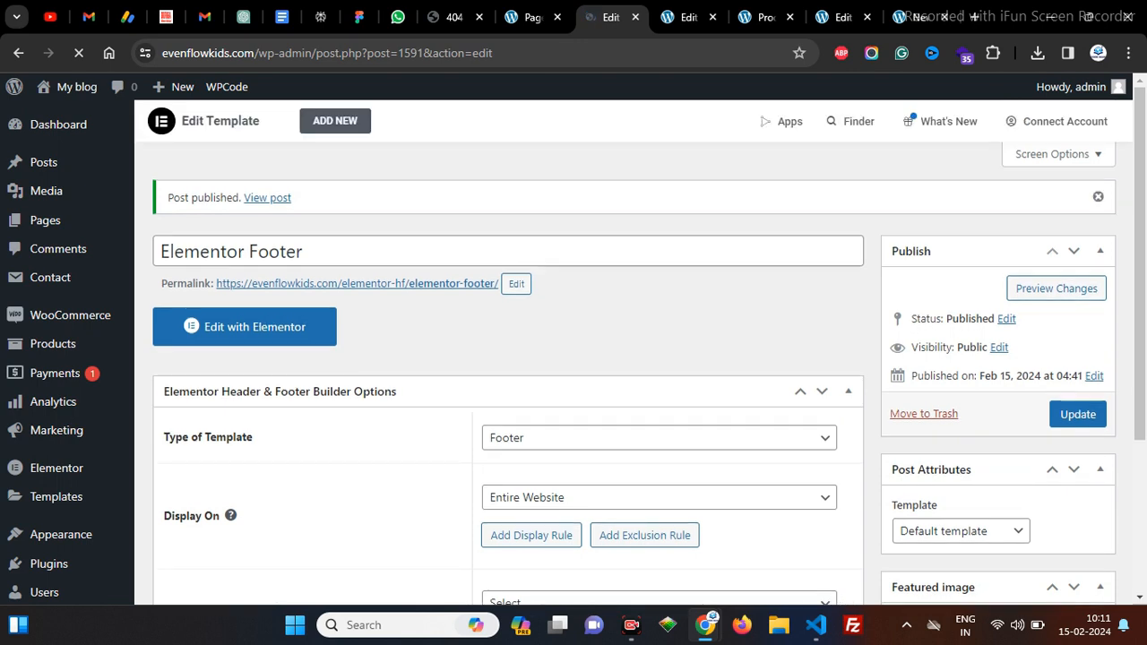
# Step: Open the published footer in the Elementor editor and add a single-column container with downward direction
pyautogui.click(244, 327)
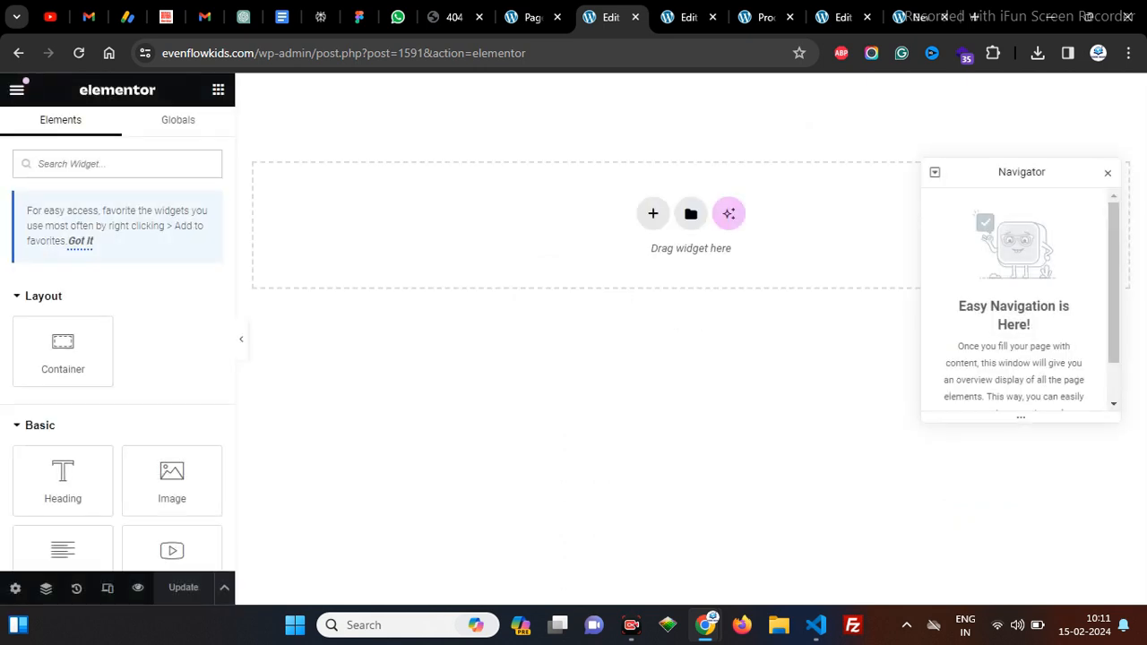
pyautogui.click(653, 213)
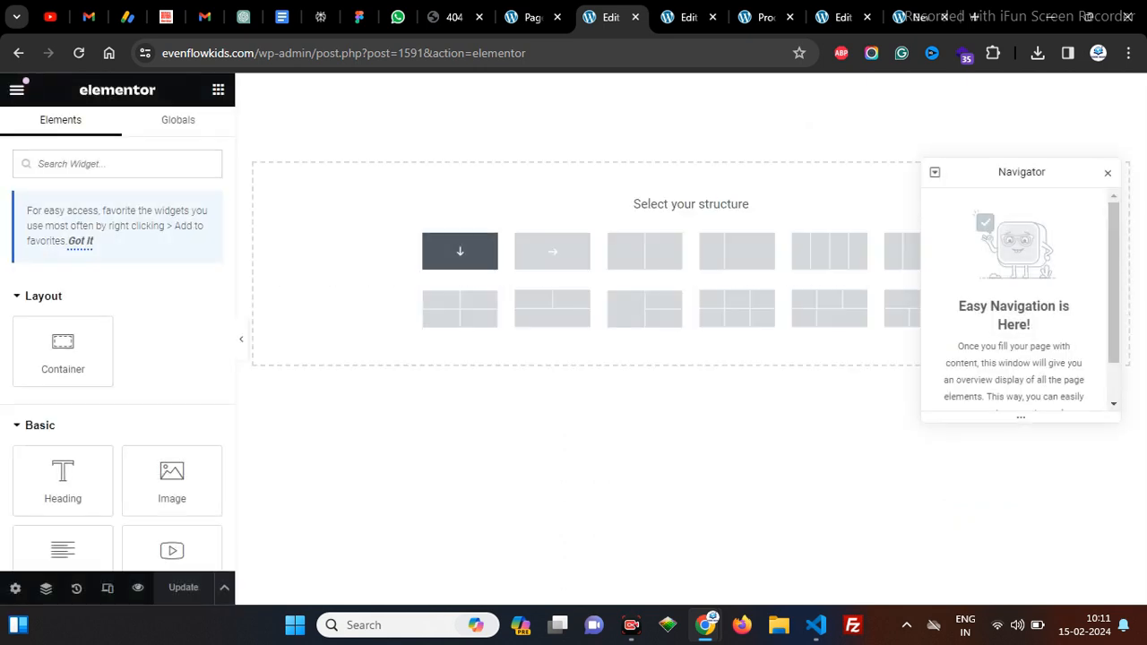
pyautogui.click(460, 251)
# Step: Add a Heading widget titled "Footer" to the footer template's container and save the template
pyautogui.click(17, 90)
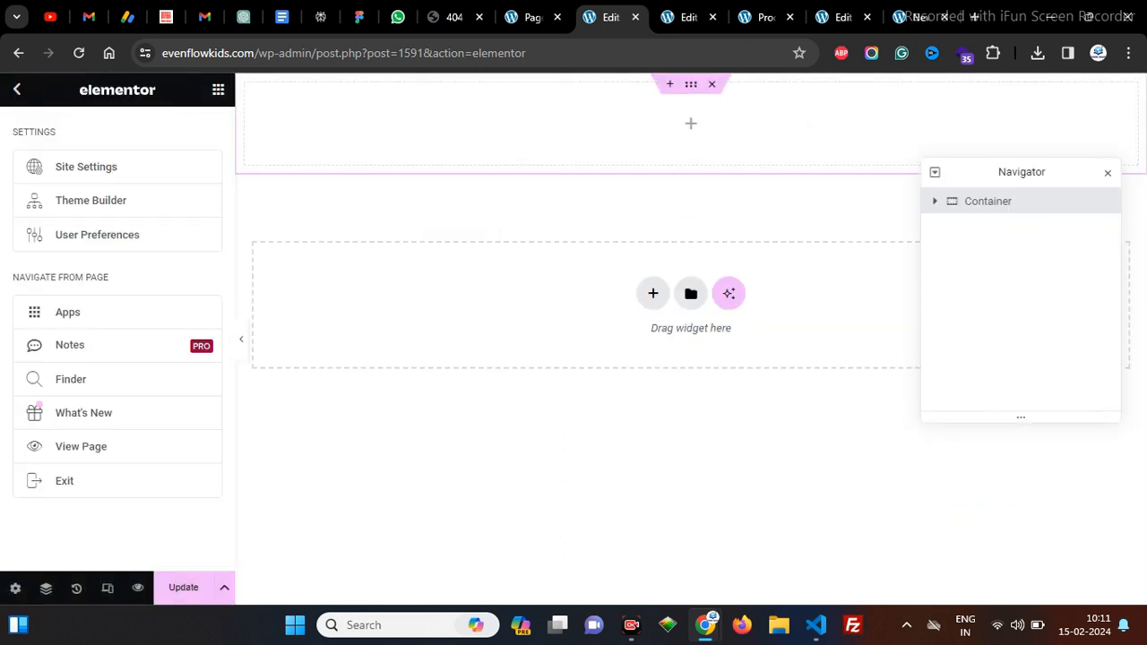
pyautogui.click(17, 90)
pyautogui.moveTo(63, 481); pyautogui.dragTo(332, 134)
pyautogui.tripleClick(129, 248)
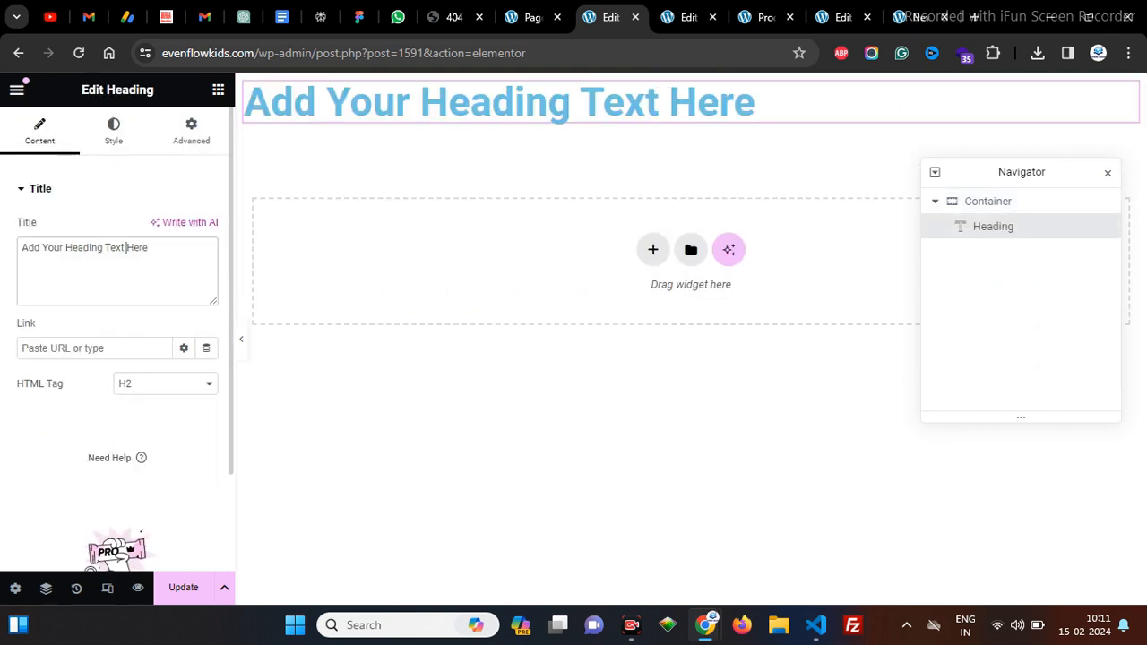
pyautogui.write('F')
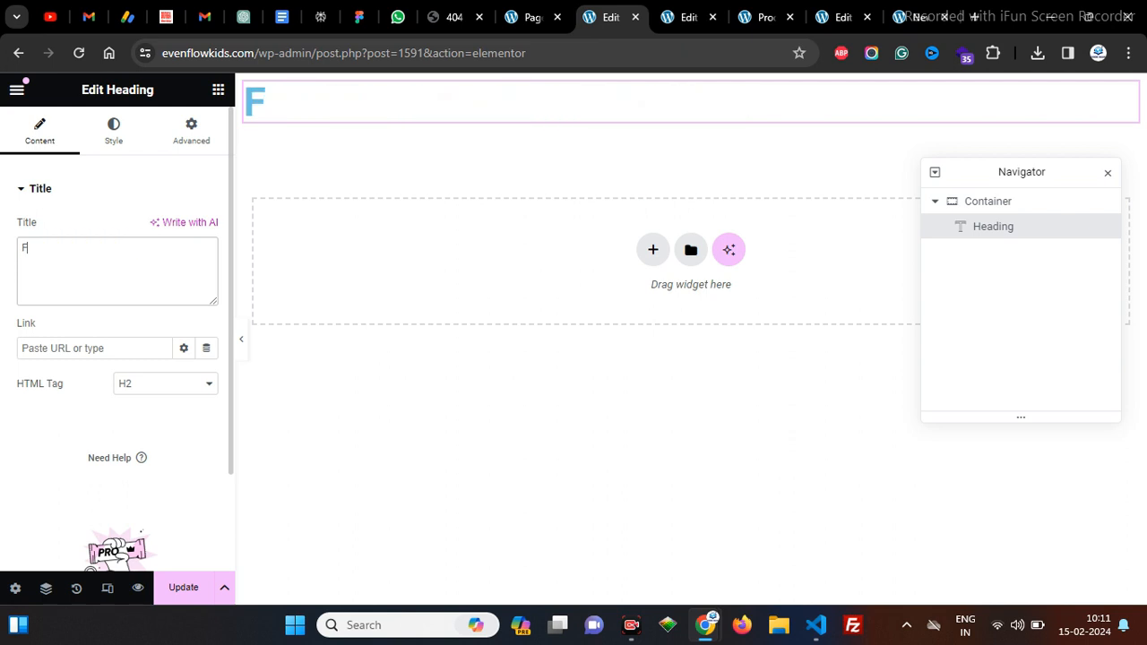
pyautogui.write('ooter')
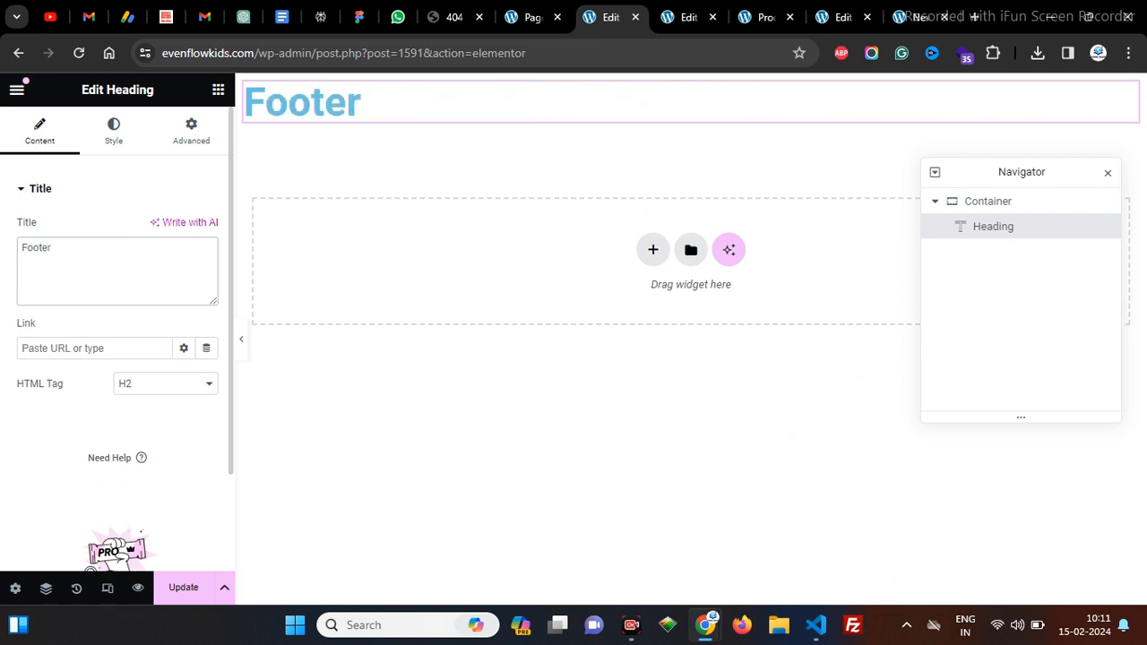
pyautogui.hotkey('ctrl', 's')
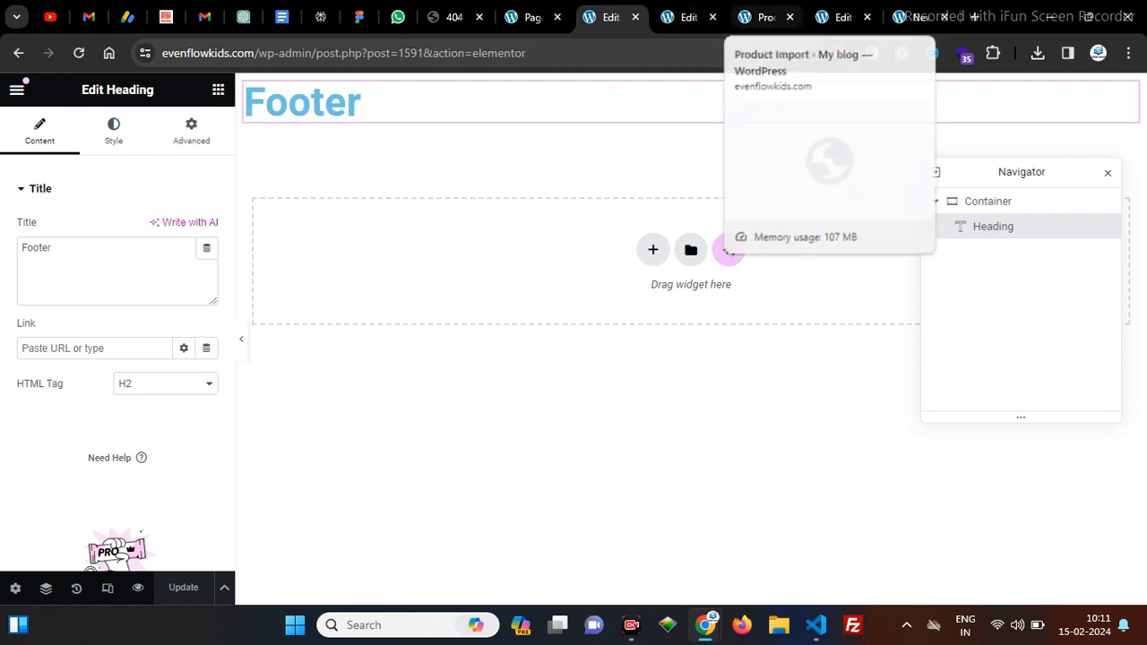
# Step: Reload the live new-demo page and check the footer at its end
pyautogui.click(762, 17)
pyautogui.click(914, 17)
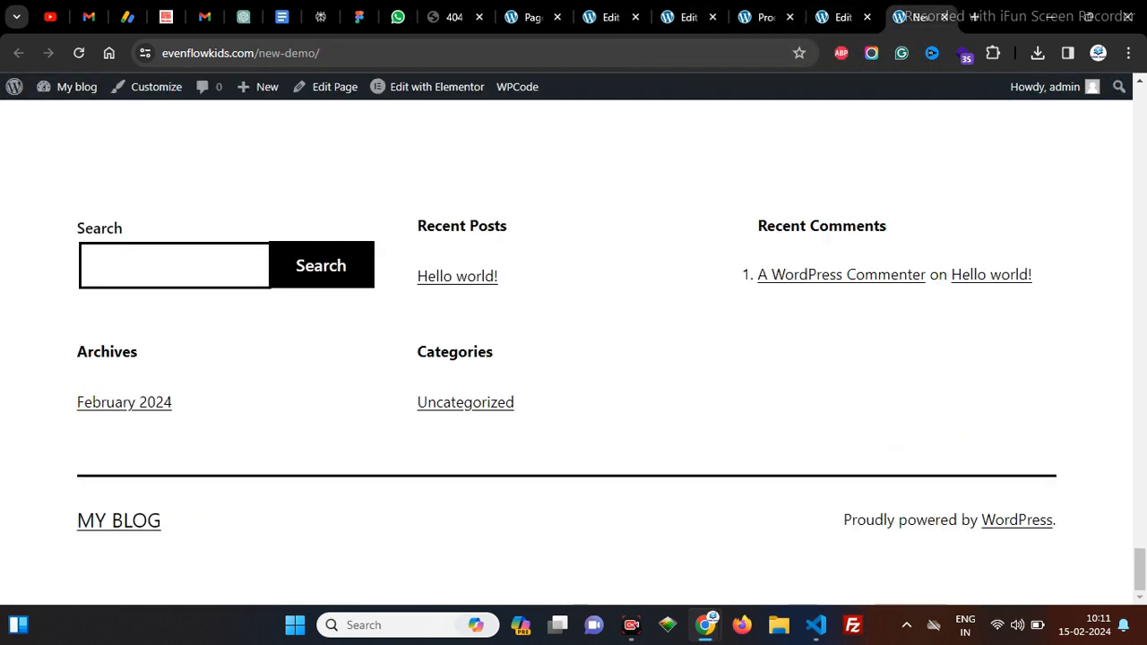
pyautogui.press('F5')
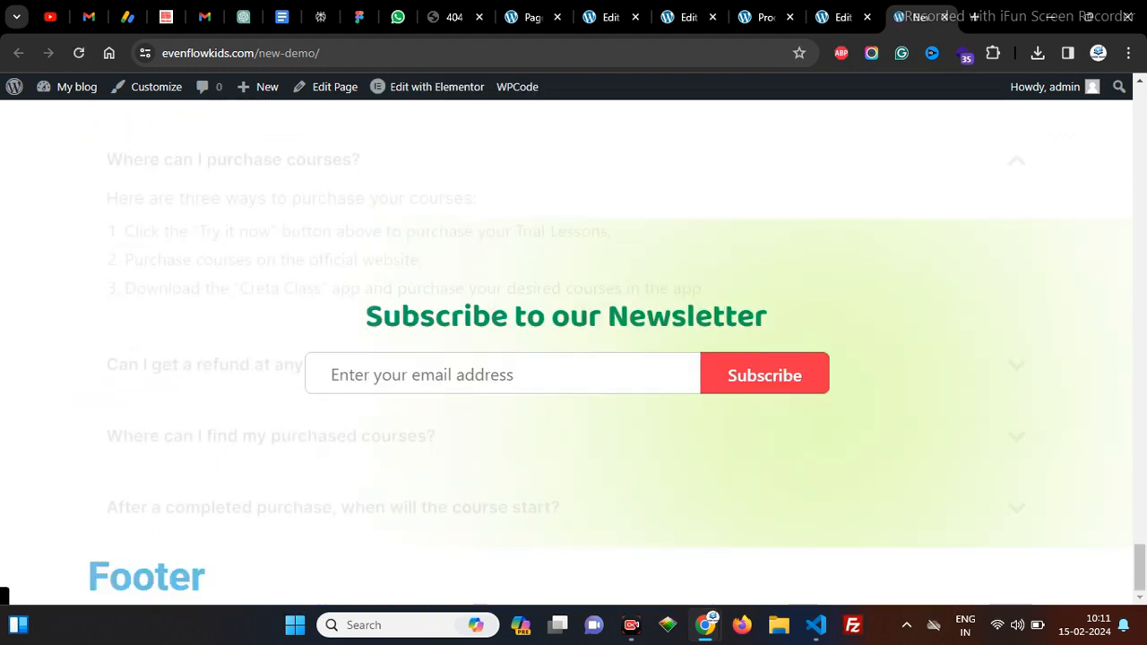
pyautogui.doubleClick(146, 576)
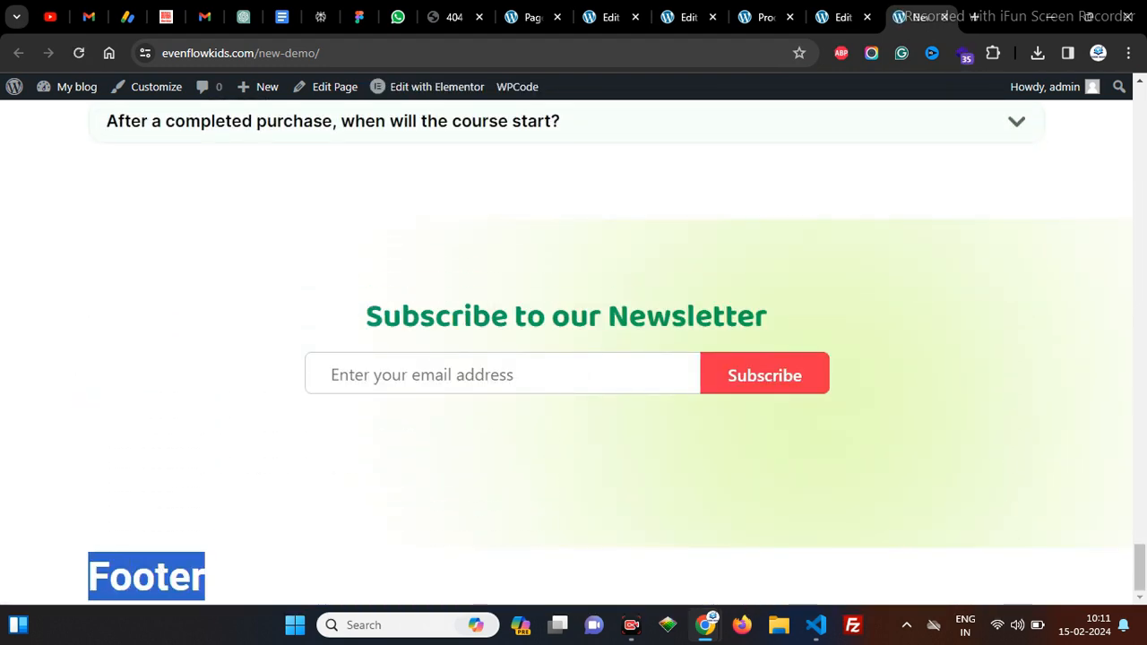
# Step: Open the first Stylus Pen product page from the new-demo page and check its header and footer
pyautogui.scroll(13, 574, 358)
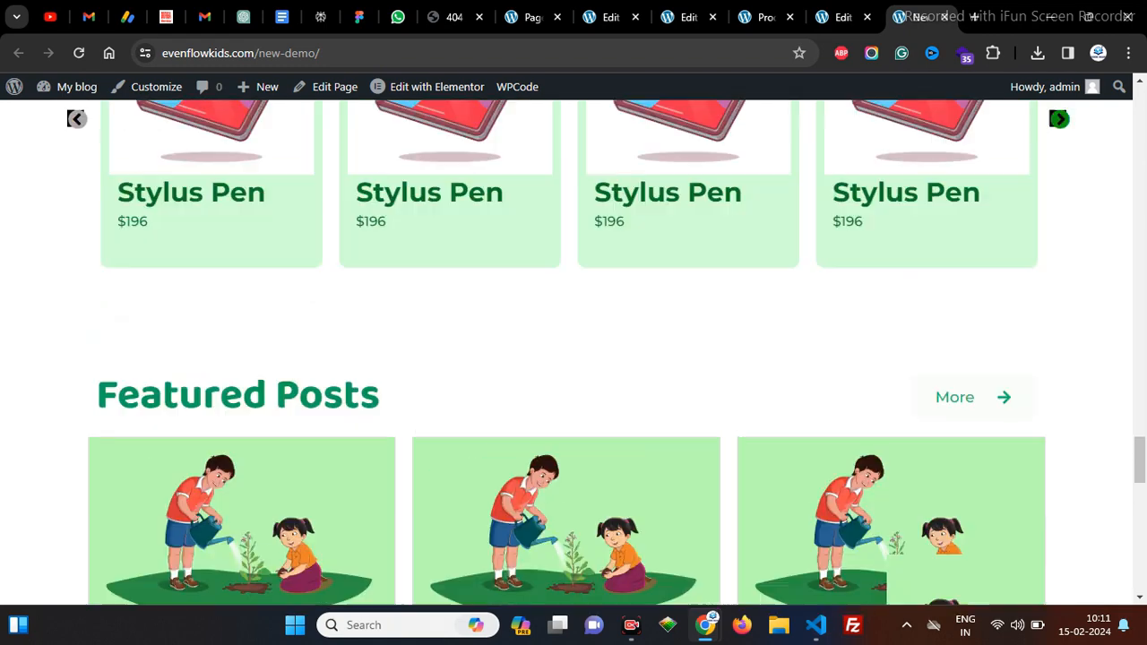
pyautogui.scroll(1, 212, 190)
pyautogui.click(212, 190)
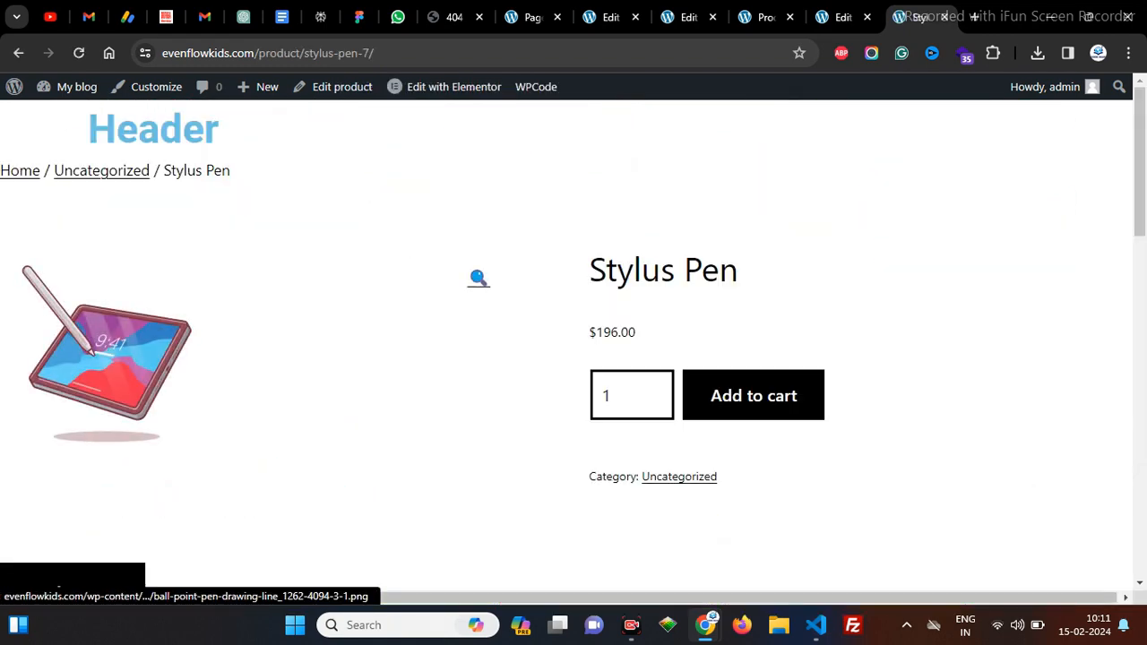
pyautogui.scroll(-9, 573, 358)
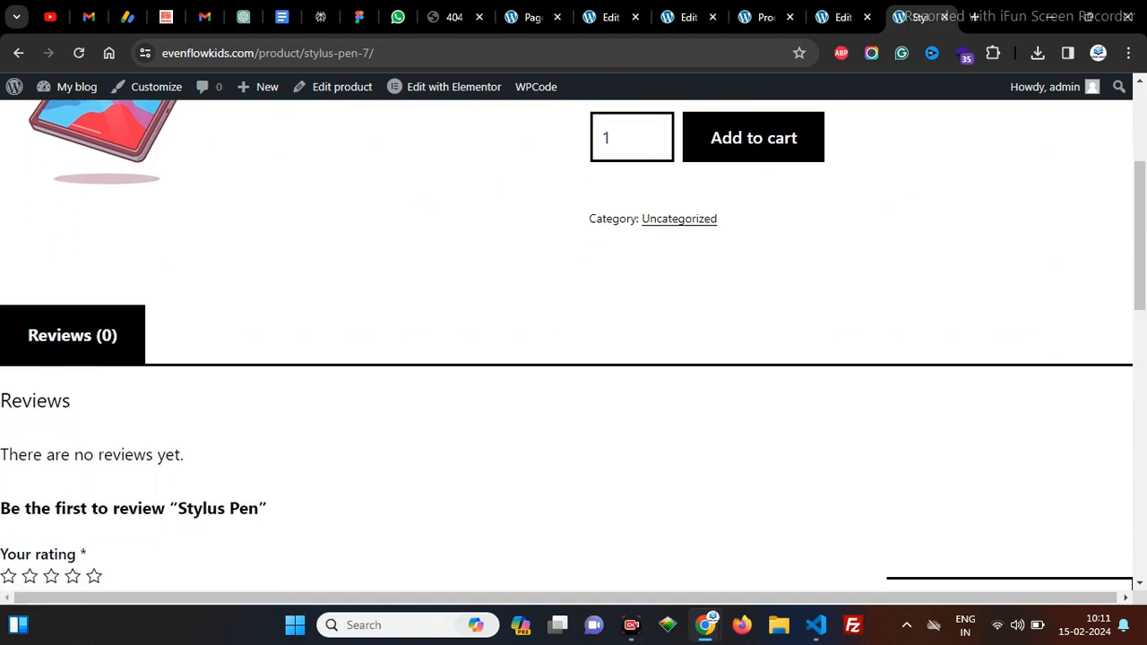
pyautogui.scroll(-4, 574, 358)
pyautogui.scroll(12, 573, 359)
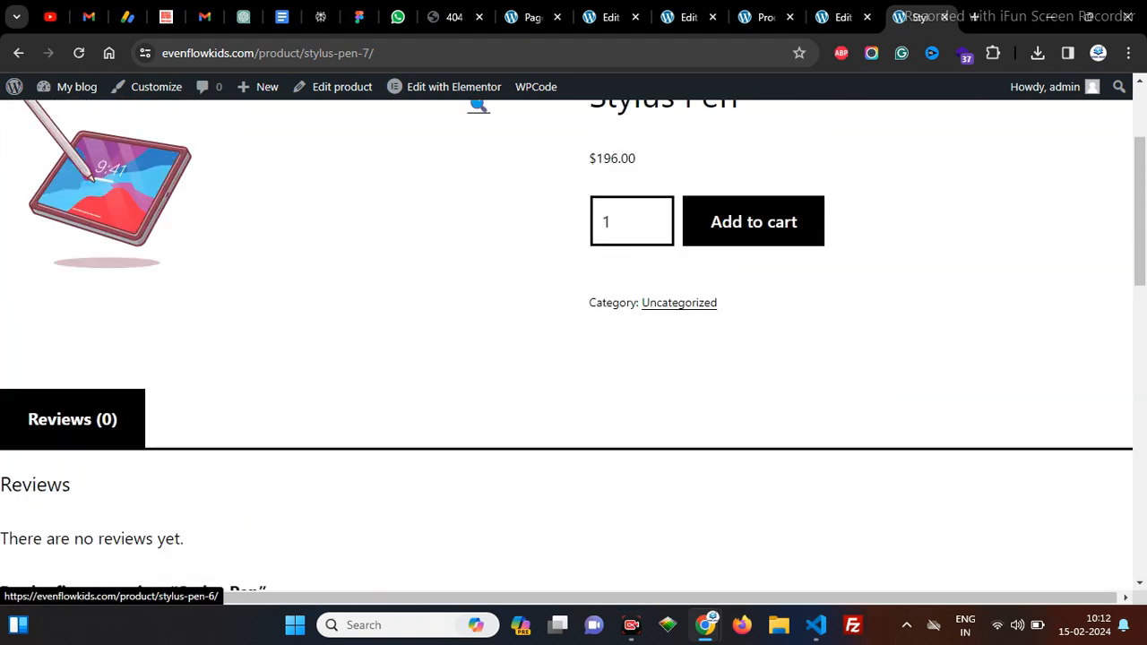